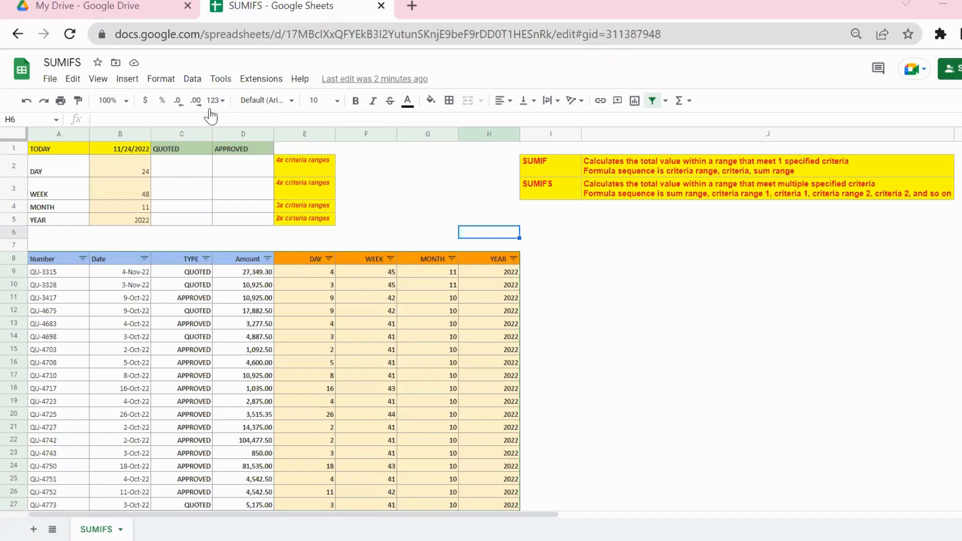
Examine the day, week, month and year summary rows, the empty quoted and approved cells, and the criteria range notes beside them.
{"action": "left_click_drag", "start_coordinate": [139, 157], "coordinate": [131, 217]}
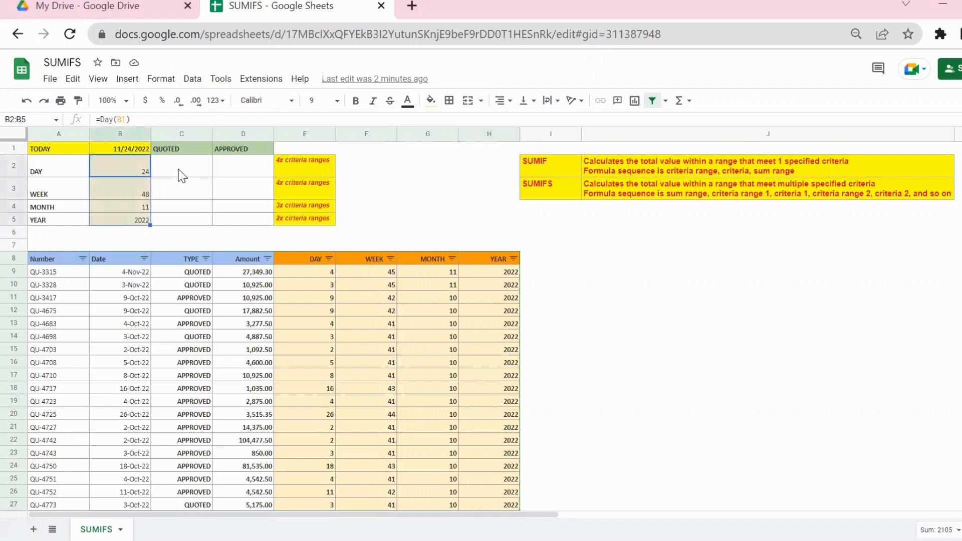
{"action": "left_click", "coordinate": [133, 173]}
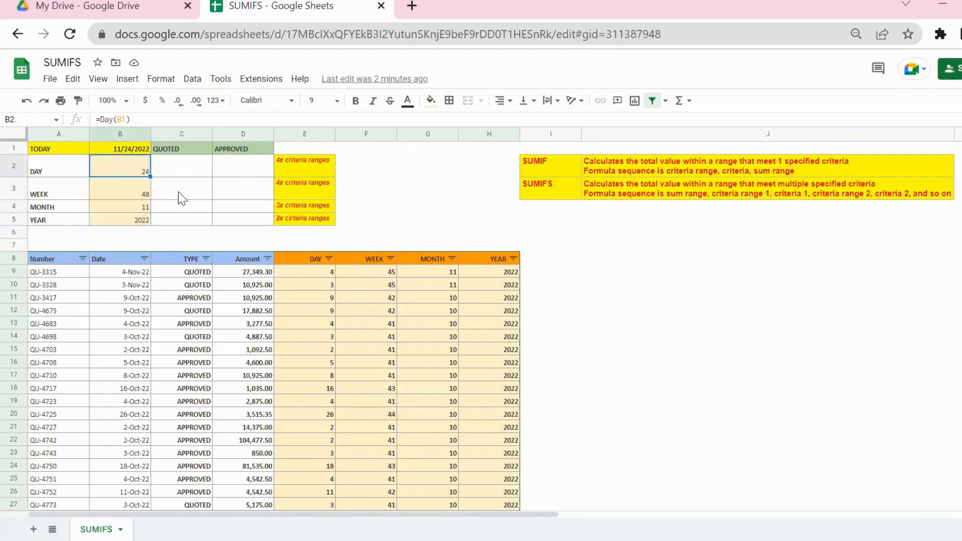
{"action": "left_click_drag", "start_coordinate": [180, 189], "coordinate": [222, 190]}
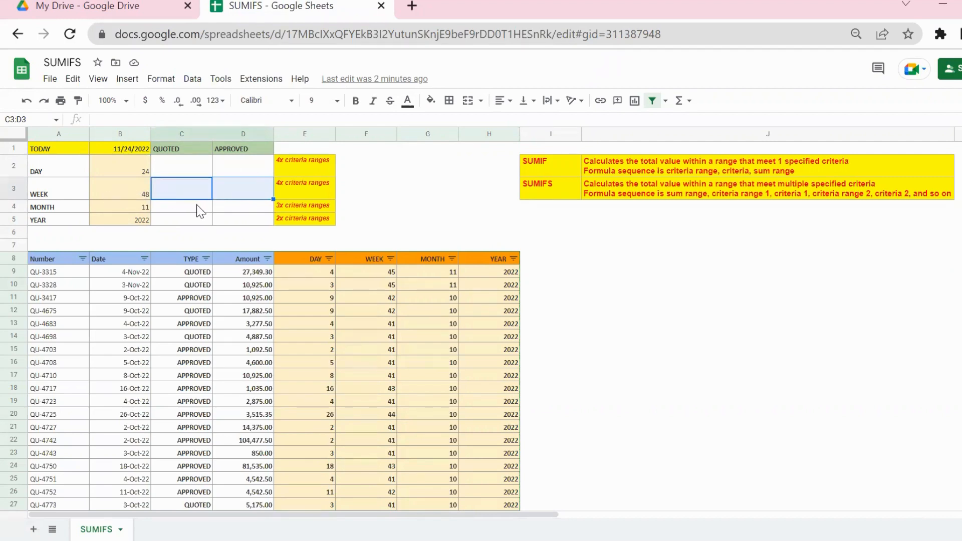
{"action": "left_click_drag", "start_coordinate": [197, 205], "coordinate": [243, 204]}
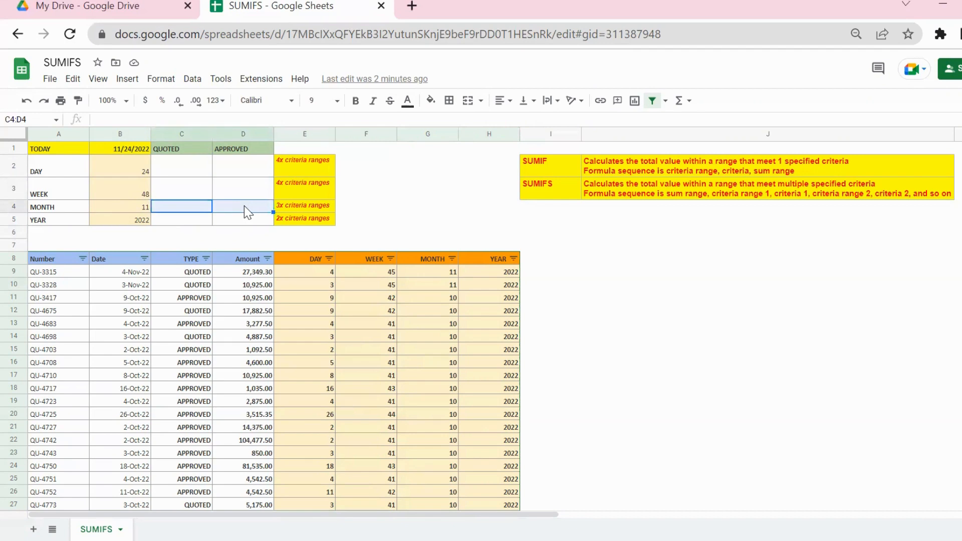
{"action": "left_click_drag", "start_coordinate": [169, 225], "coordinate": [236, 226]}
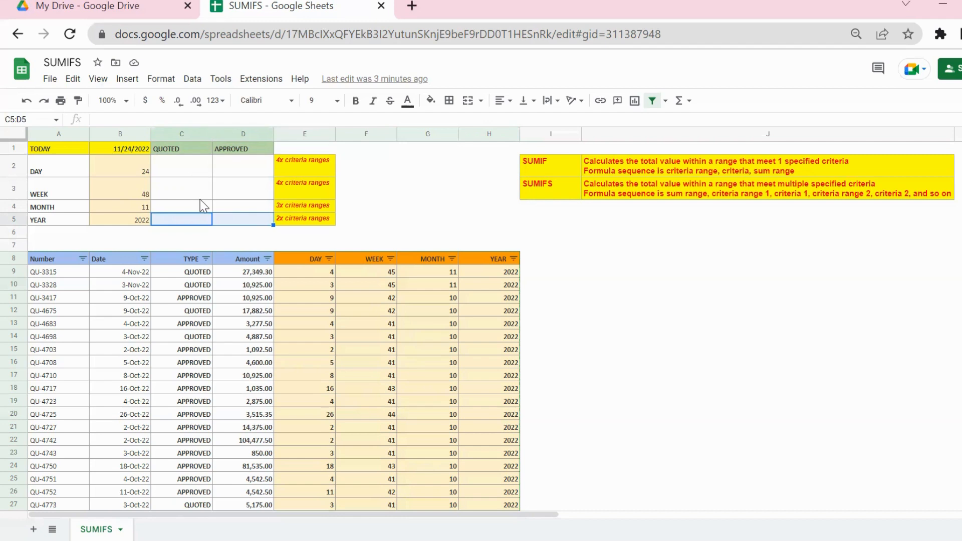
{"action": "left_click_drag", "start_coordinate": [194, 171], "coordinate": [229, 221]}
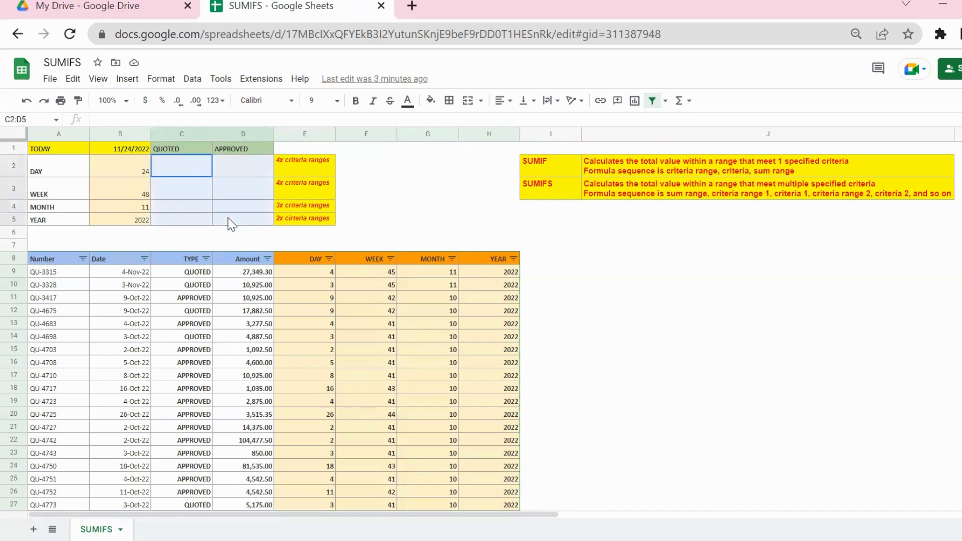
{"action": "left_click", "coordinate": [293, 164]}
{"action": "left_click", "coordinate": [292, 187]}
{"action": "left_click", "coordinate": [292, 207]}
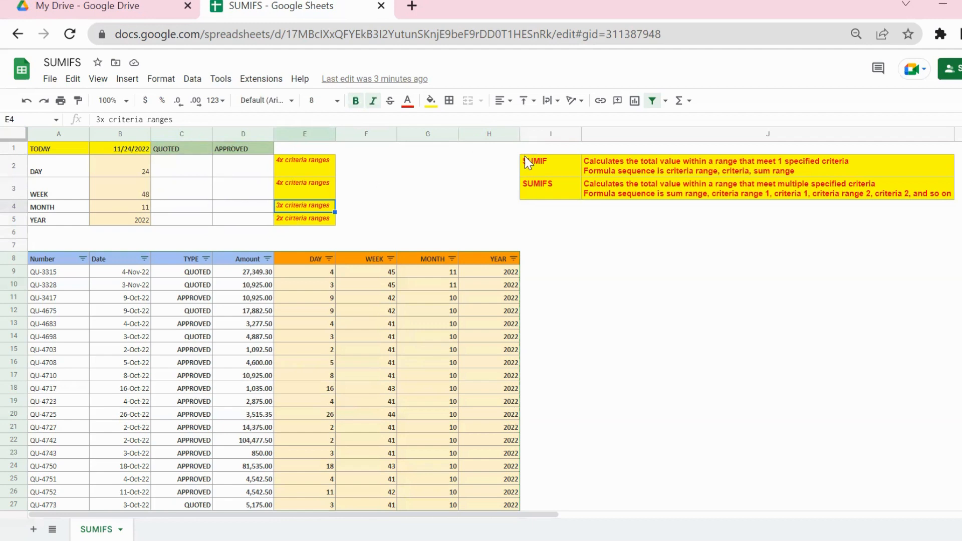
Read the notes in I2:J3 explaining the purpose and argument order of SUMIF and SUMIFS.
{"action": "left_click_drag", "start_coordinate": [489, 165], "coordinate": [960, 208]}
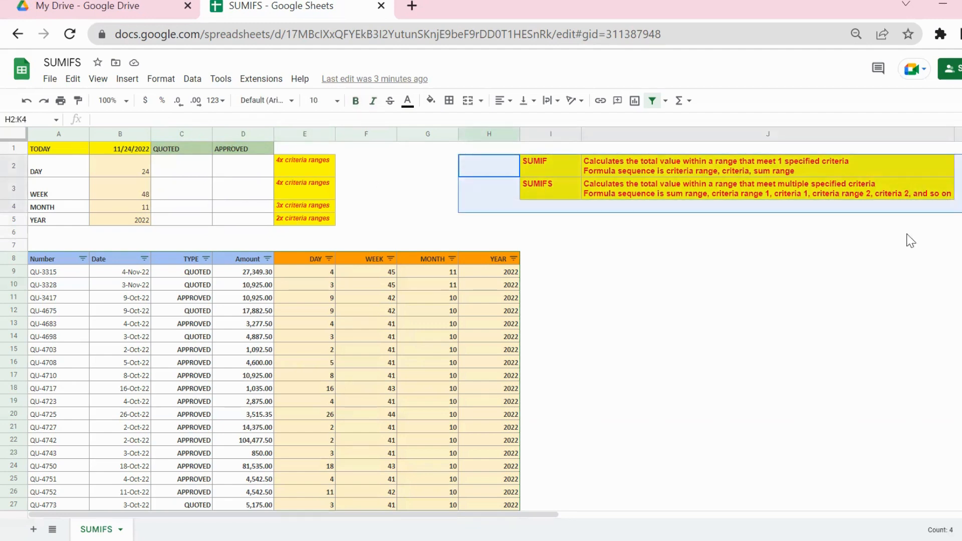
{"action": "left_click", "coordinate": [845, 246]}
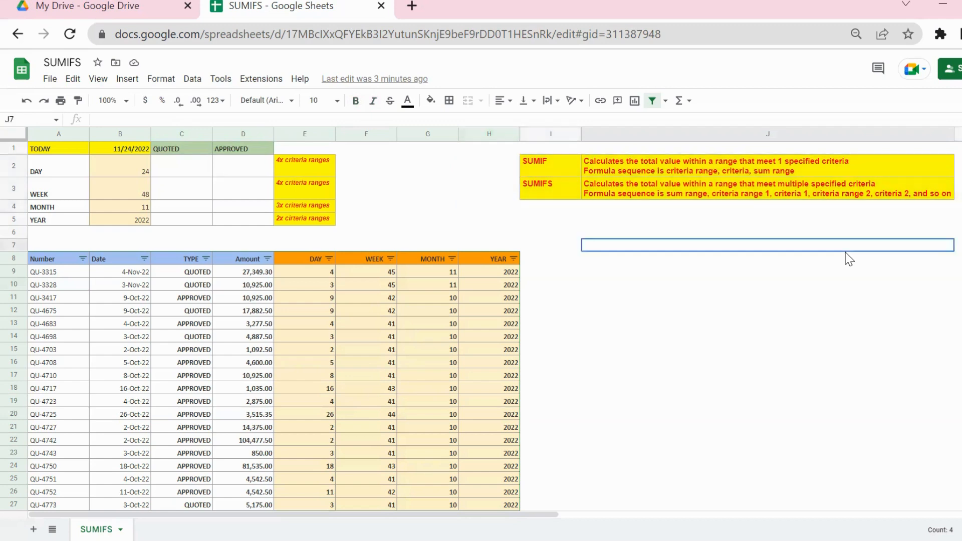
{"action": "left_click", "coordinate": [539, 170]}
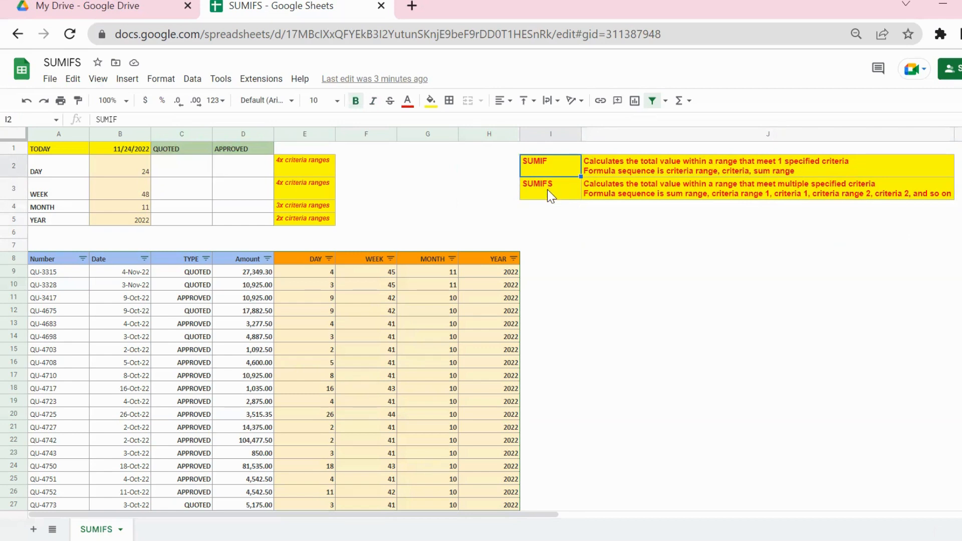
{"action": "left_click", "coordinate": [545, 189]}
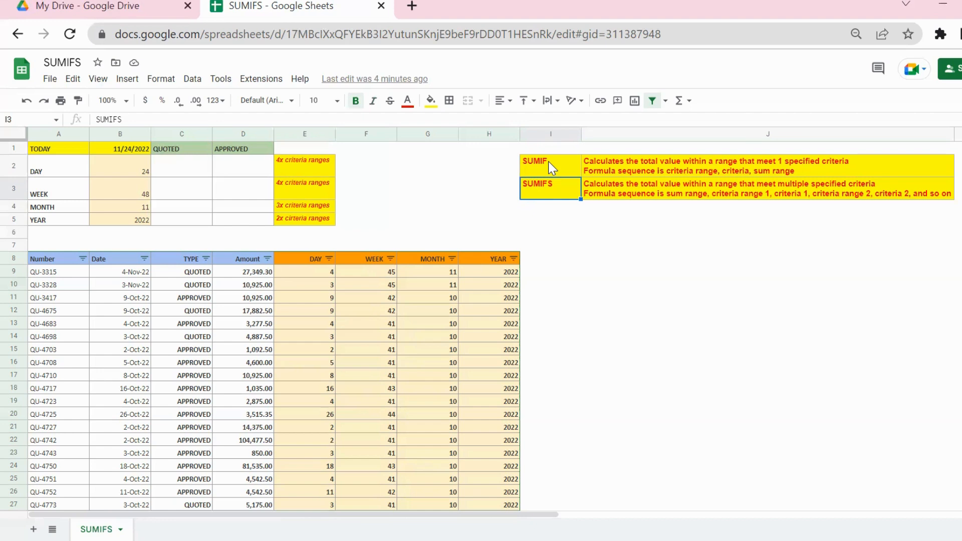
Start a SUMIFS formula in C5, the yearly quoted total, with the Amount data D9:D230 as the sum range.
{"action": "left_click", "coordinate": [188, 225]}
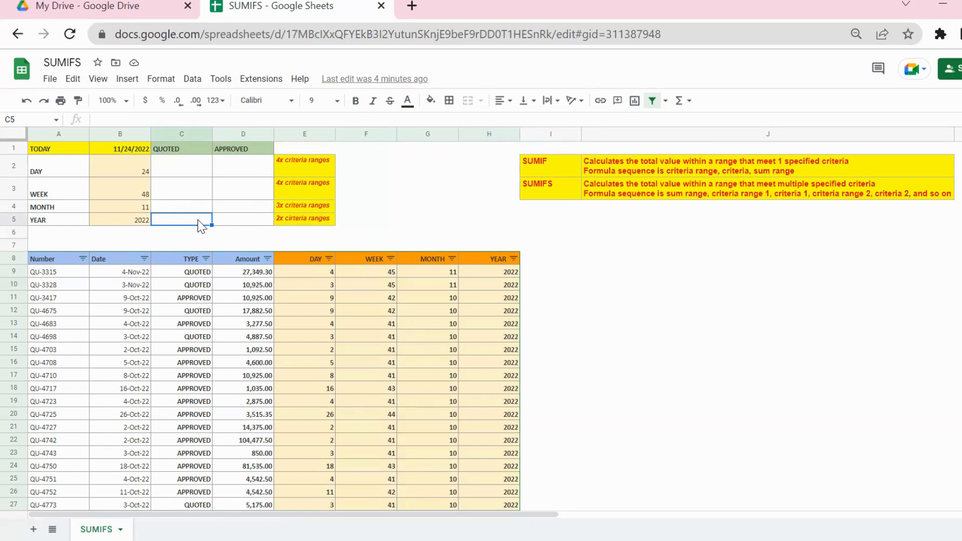
{"action": "left_click_drag", "start_coordinate": [200, 225], "coordinate": [221, 217]}
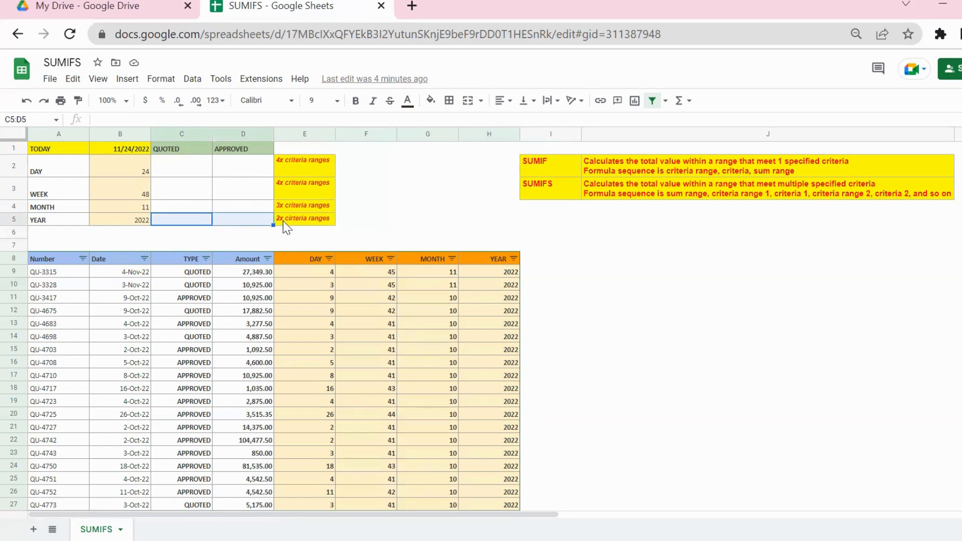
{"action": "left_click", "coordinate": [187, 229]}
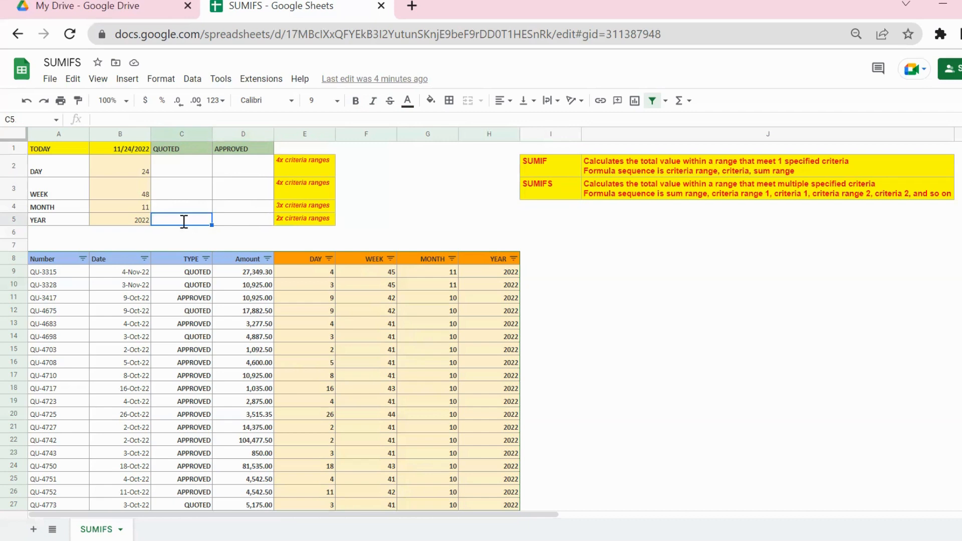
{"action": "type", "text": "="}
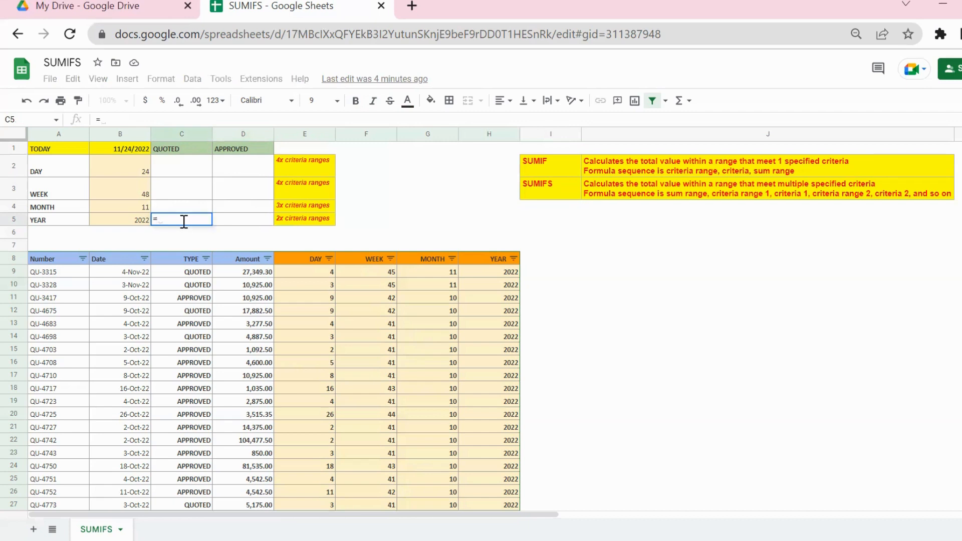
{"action": "type", "text": "SUMIFS"}
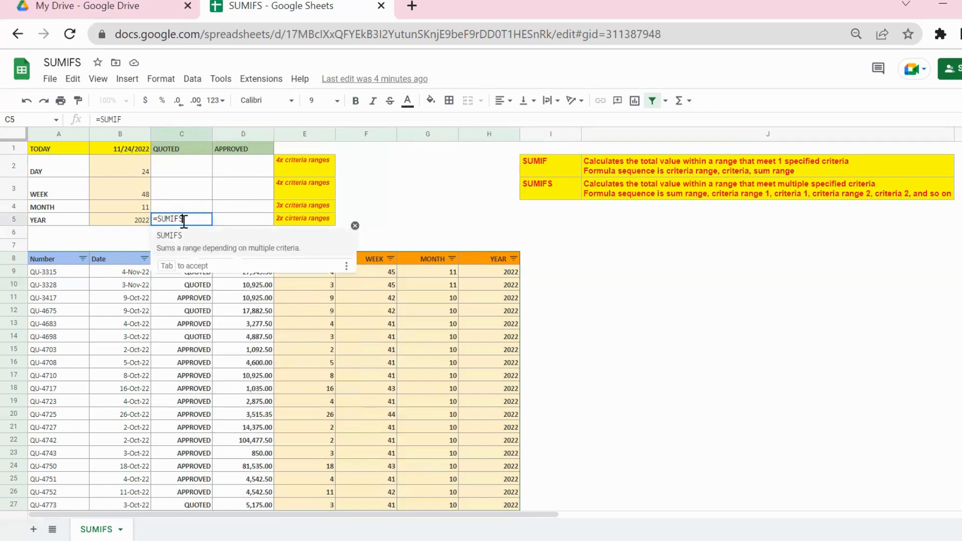
{"action": "type", "text": "("}
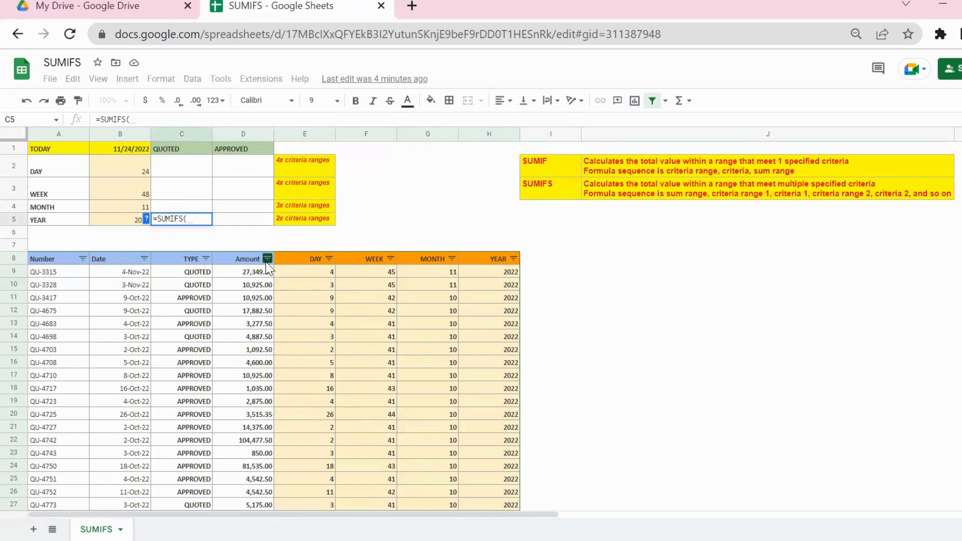
{"action": "left_click", "coordinate": [239, 270]}
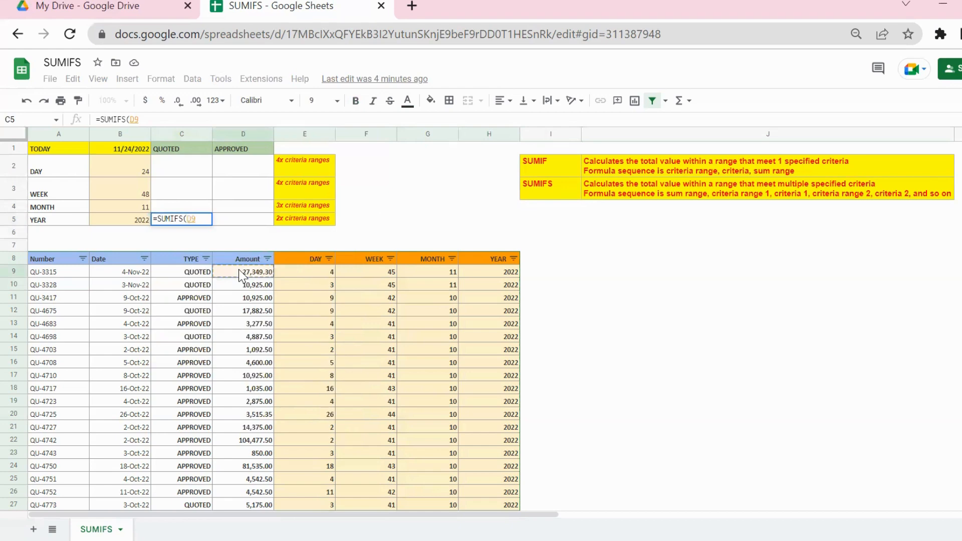
{"action": "key", "text": "ctrl+shift+Down"}
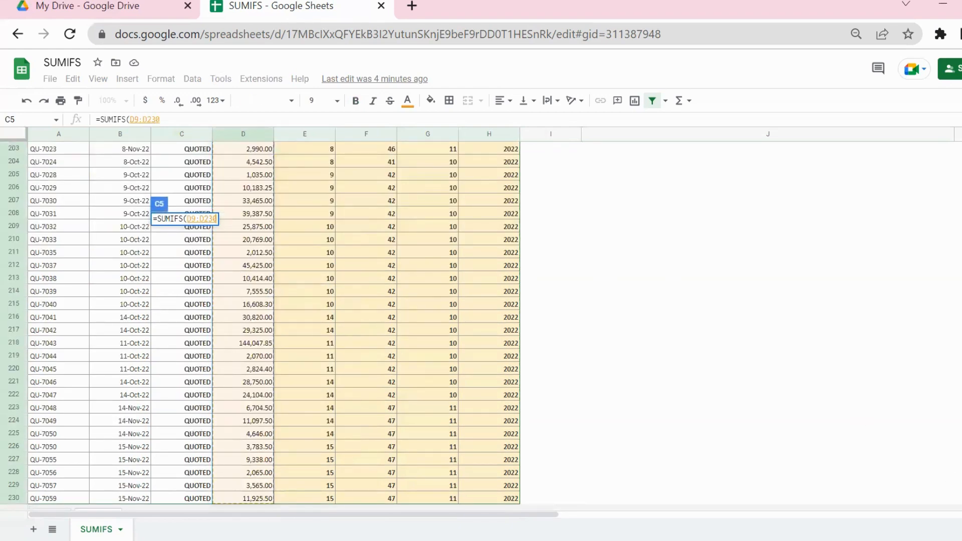
{"action": "scroll", "coordinate": [274, 326], "scroll_direction": "up", "scroll_amount": 20}
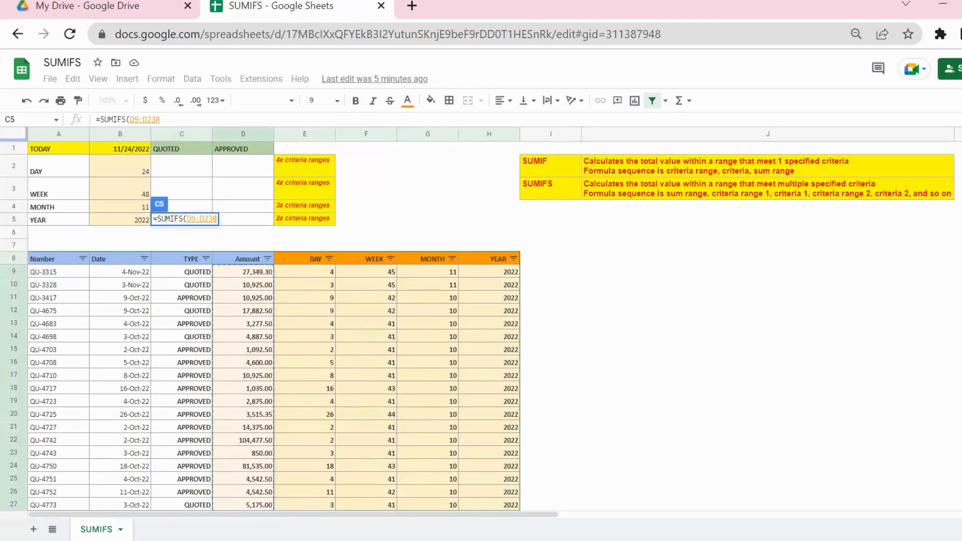
{"action": "type", "text": ","}
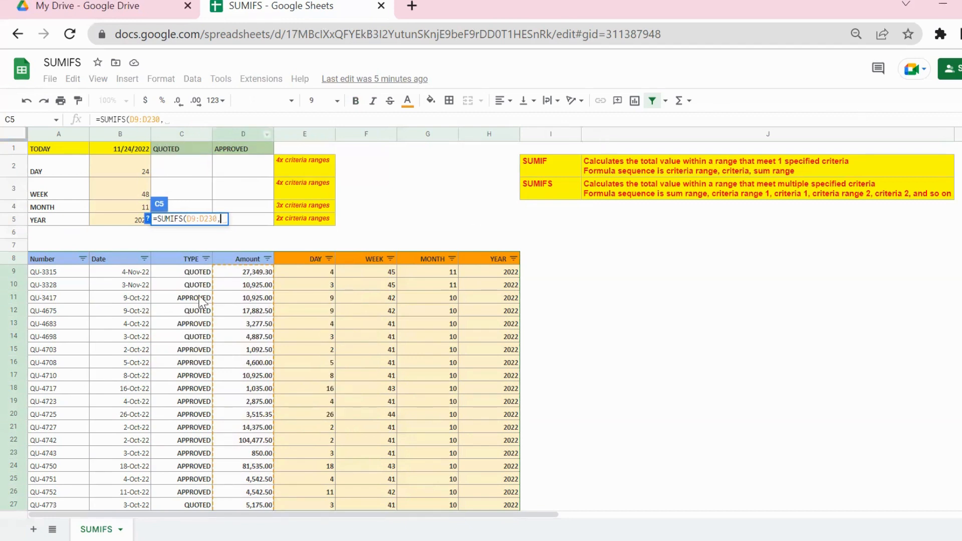
Add the TYPE data C9:C230 as the first criteria range, with the QUOTED header C1 as its criterion.
{"action": "left_click", "coordinate": [194, 275]}
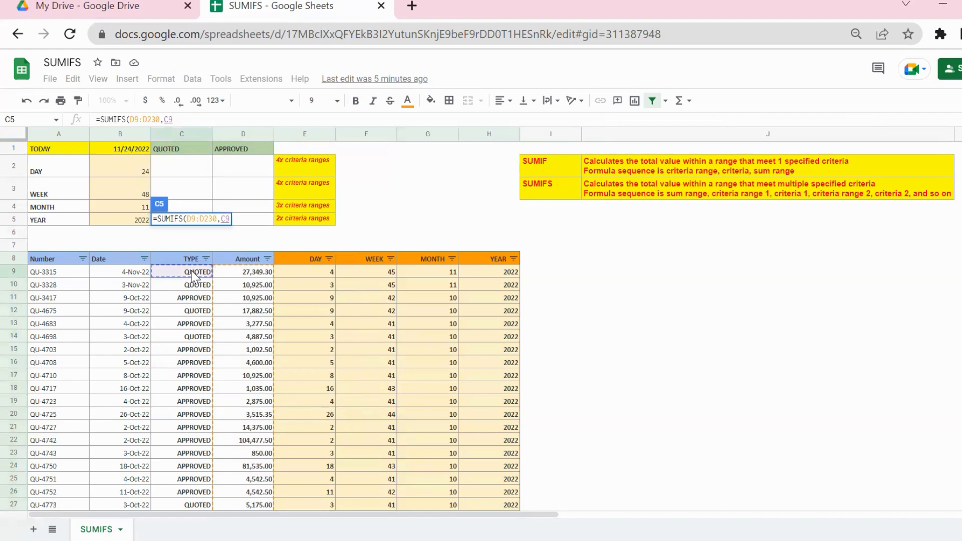
{"action": "key", "text": "ctrl+shift+Down"}
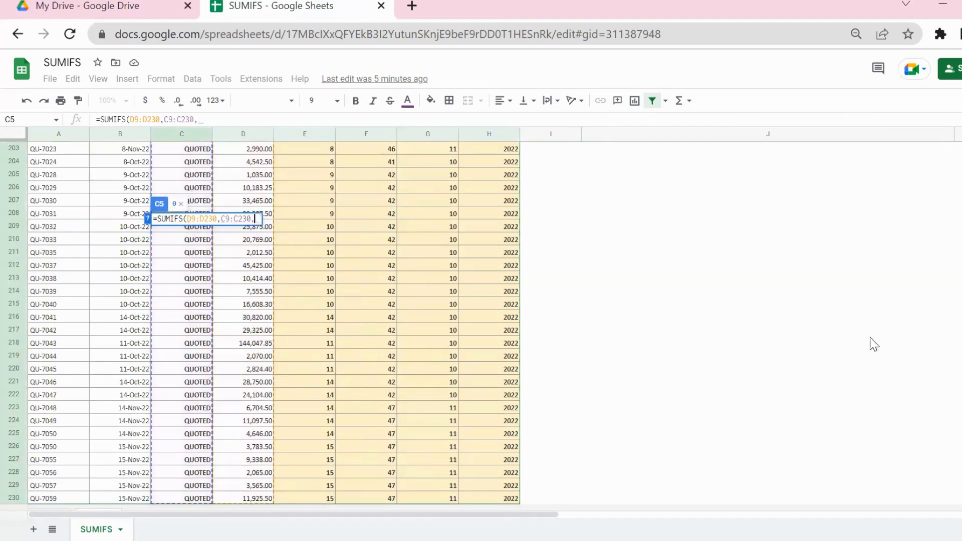
{"action": "type", "text": ","}
{"action": "scroll", "coordinate": [289, 217], "scroll_direction": "up", "scroll_amount": 20}
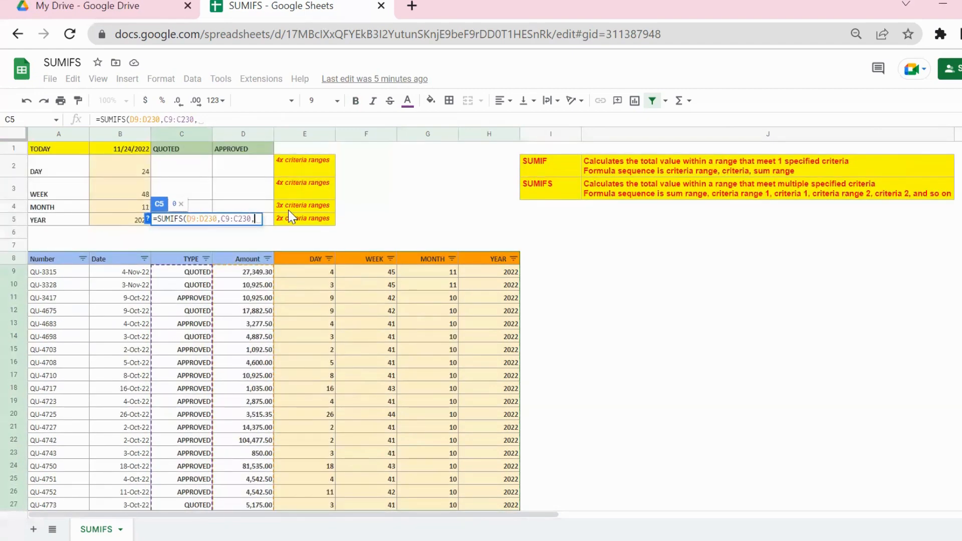
{"action": "left_click", "coordinate": [167, 152]}
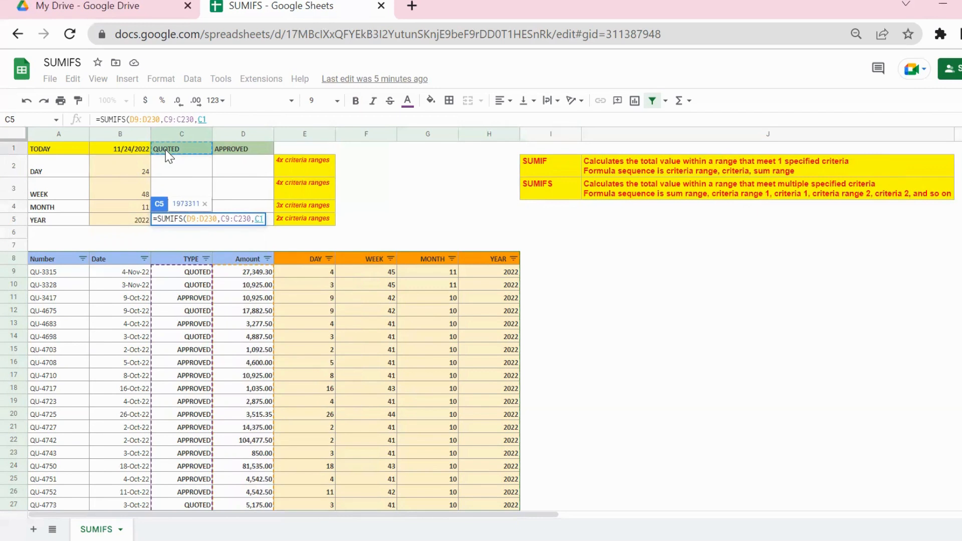
{"action": "type", "text": ","}
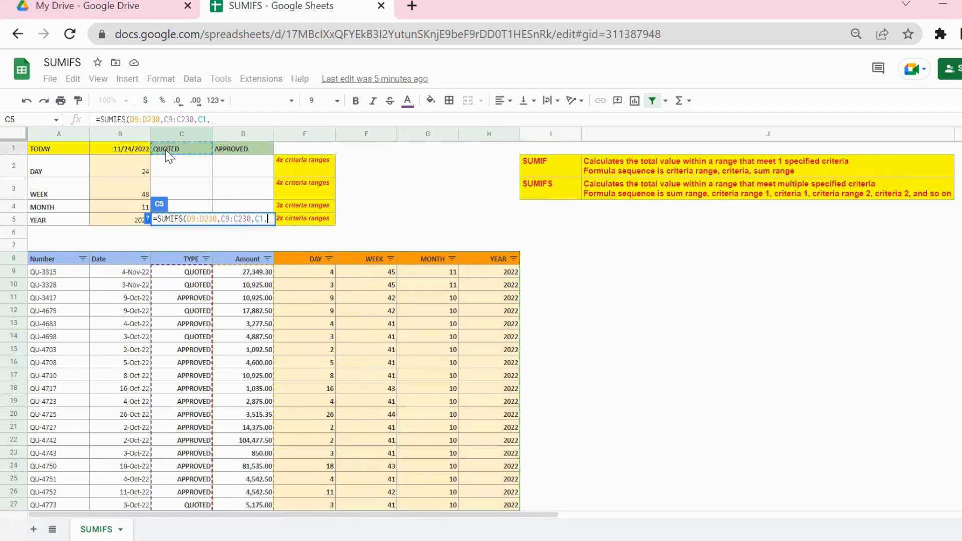
Add the YEAR data H9:H230 as the second criteria range with B5 as its criterion, and close the formula's parenthesis.
{"action": "left_click", "coordinate": [499, 272]}
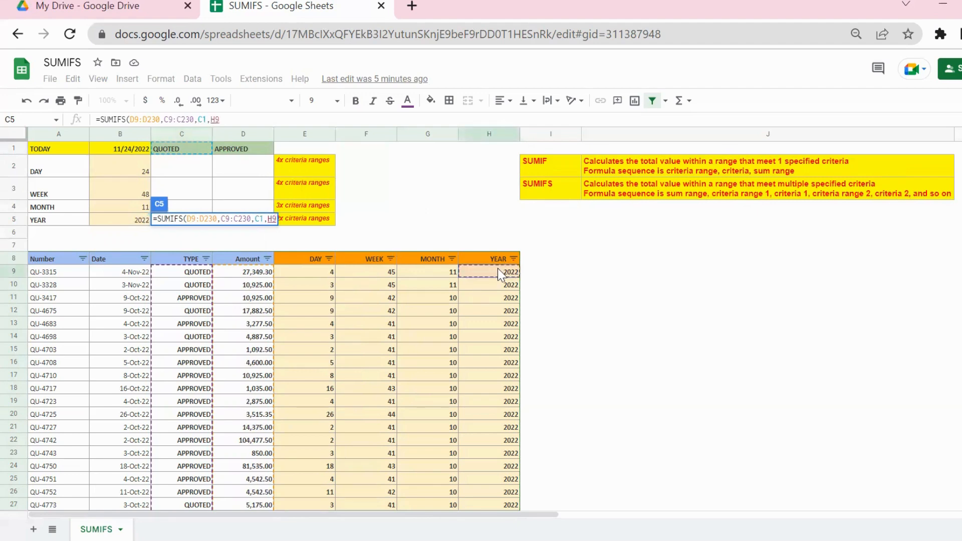
{"action": "key", "text": "ctrl+shift+Down"}
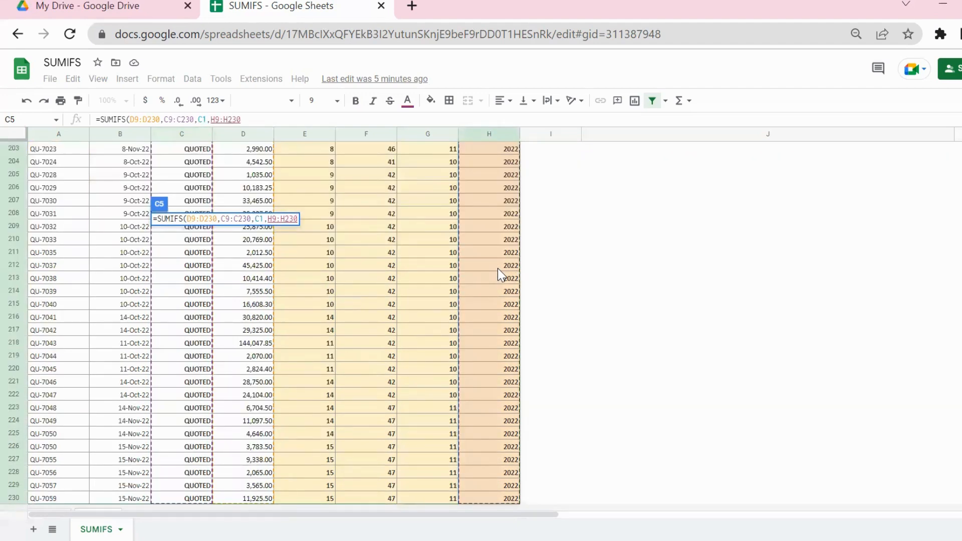
{"action": "type", "text": ","}
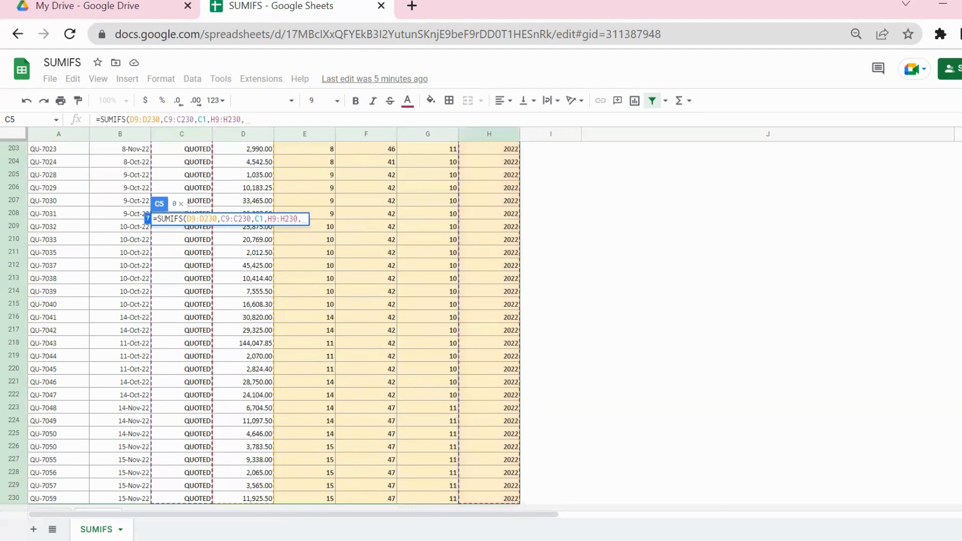
{"action": "scroll", "coordinate": [98, 205], "scroll_direction": "up", "scroll_amount": 20}
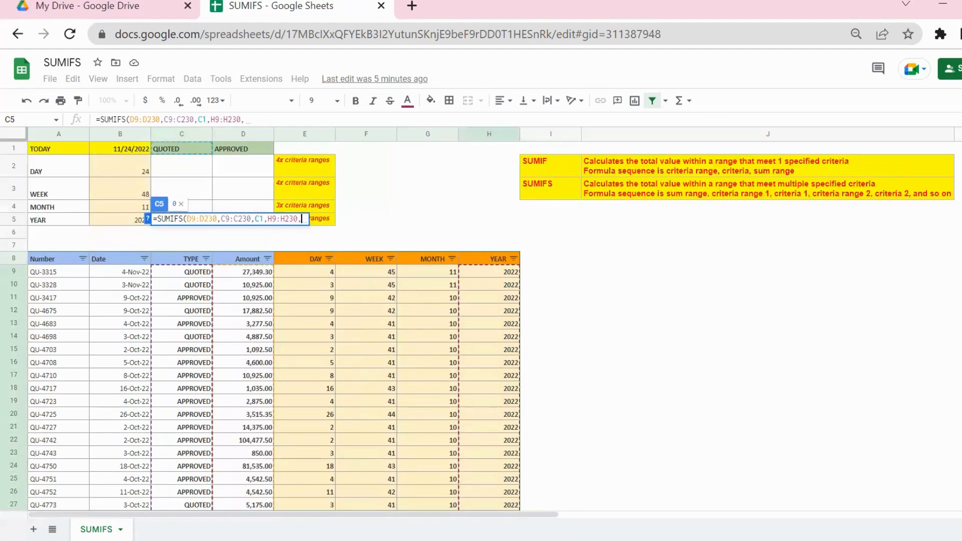
{"action": "left_click", "coordinate": [101, 219]}
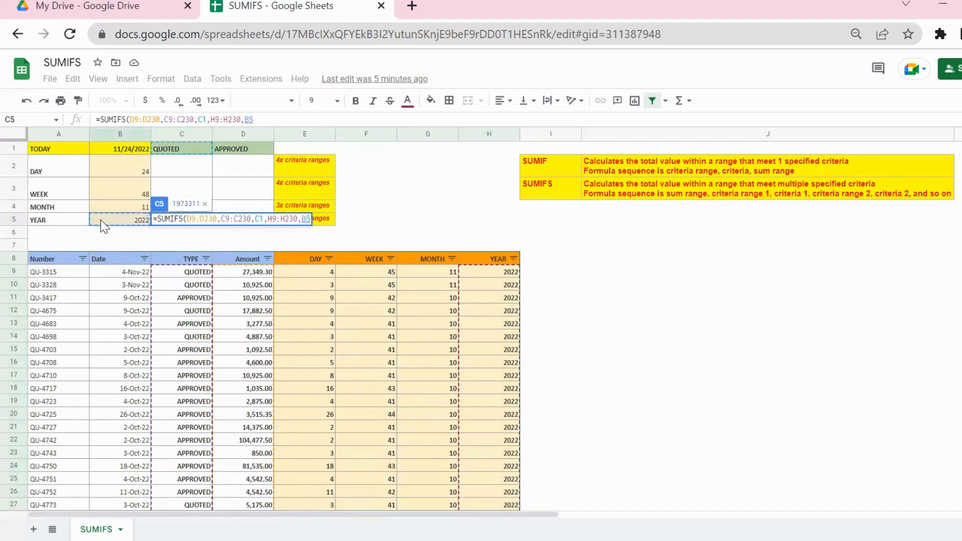
{"action": "type", "text": ")"}
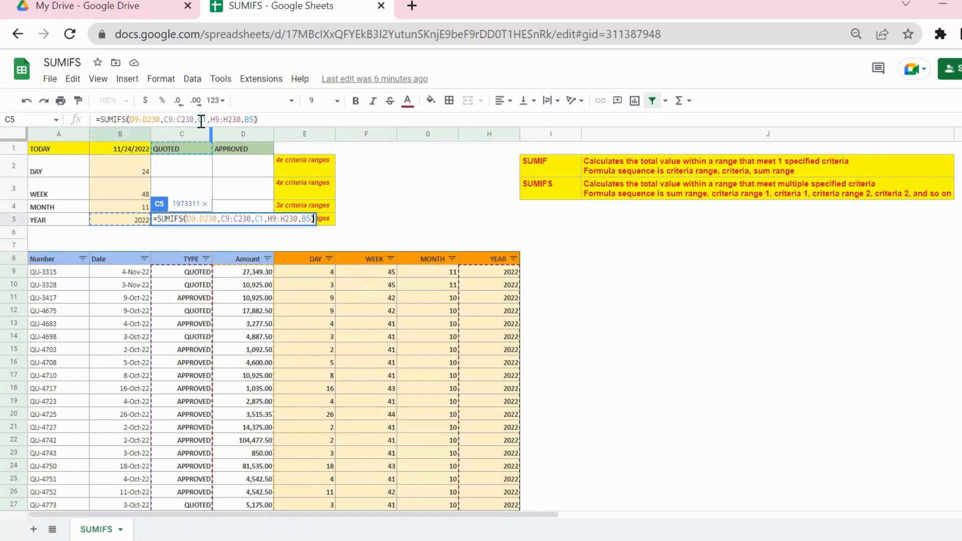
Make D9:D230, C9:C230, H9:H230 and B5 absolute in the C5 formula, leaving C1 relative, and enter the formula.
{"action": "left_click_drag", "start_coordinate": [199, 118], "coordinate": [205, 119]}
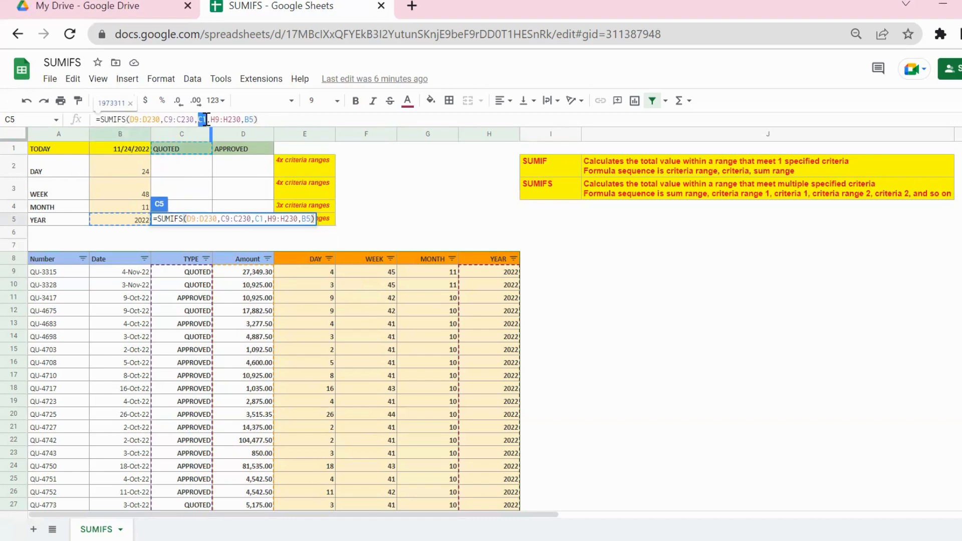
{"action": "left_click", "coordinate": [151, 118]}
{"action": "key", "text": "F4"}
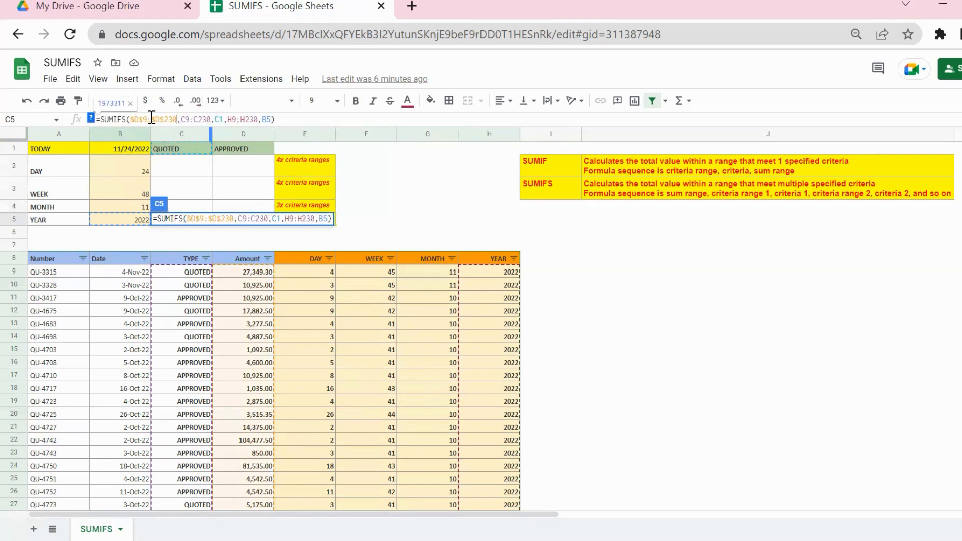
{"action": "left_click", "coordinate": [190, 119]}
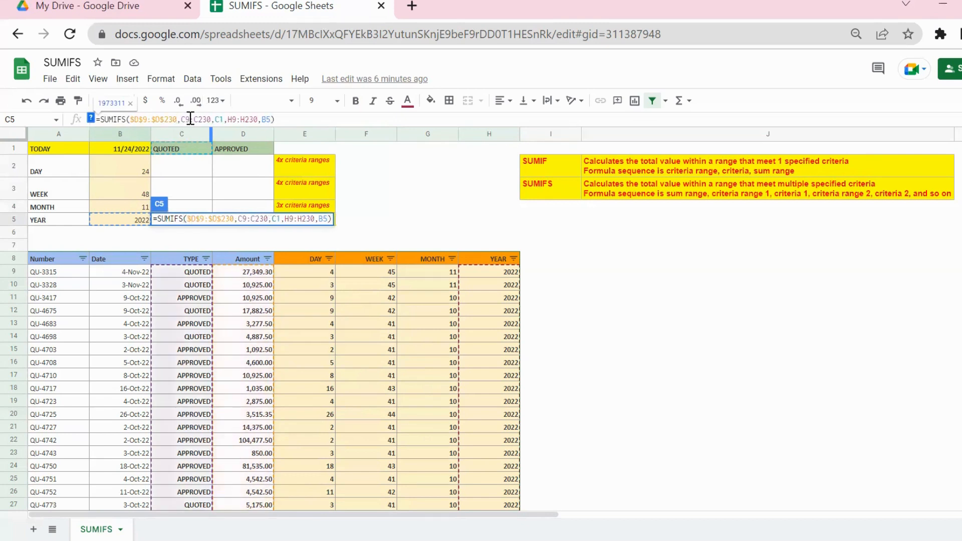
{"action": "key", "text": "F4"}
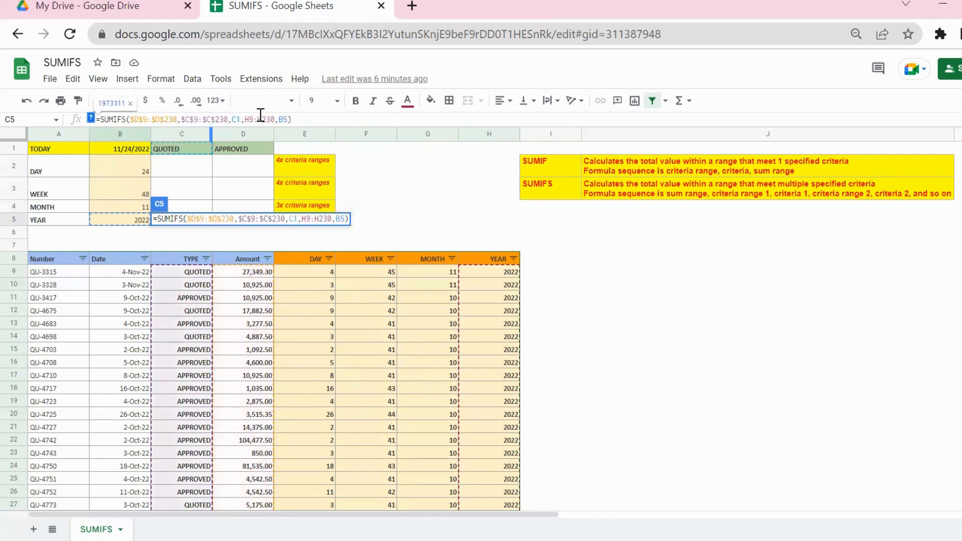
{"action": "left_click", "coordinate": [260, 119]}
{"action": "key", "text": "F4"}
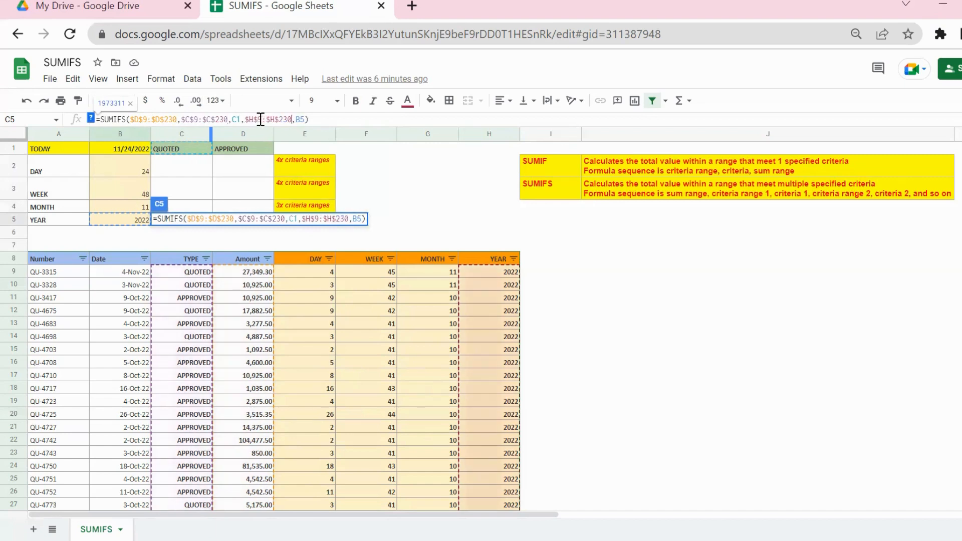
{"action": "left_click", "coordinate": [301, 119]}
{"action": "key", "text": "F4"}
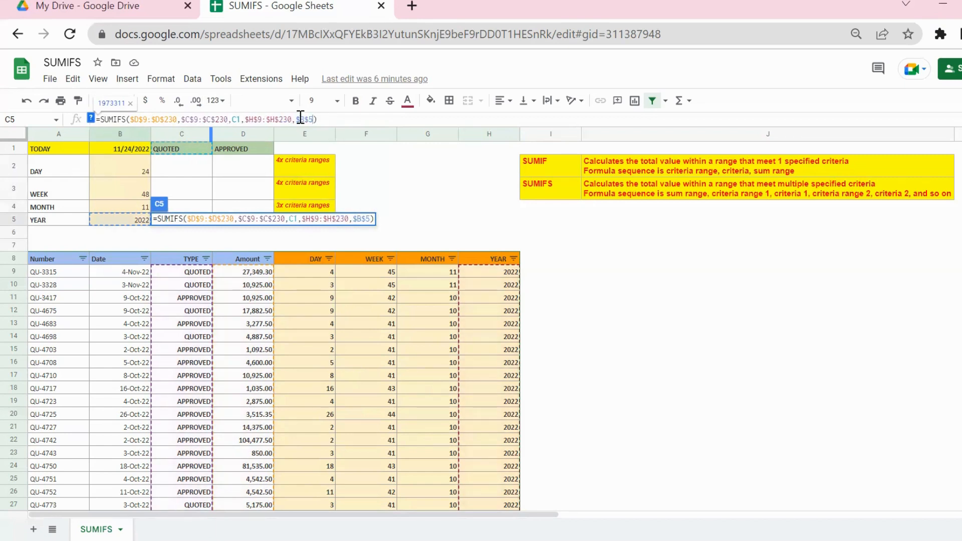
{"action": "key", "text": "Return"}
Copy the yearly quoted formula from C5 into D5 for the approved total and check its cell references.
{"action": "key", "text": "Up"}
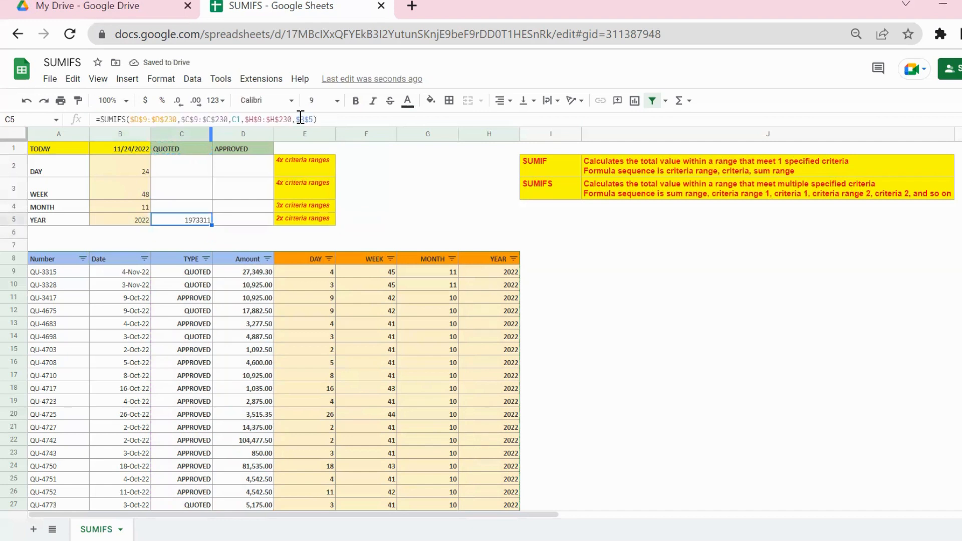
{"action": "key", "text": "ctrl+c"}
{"action": "key", "text": "Right"}
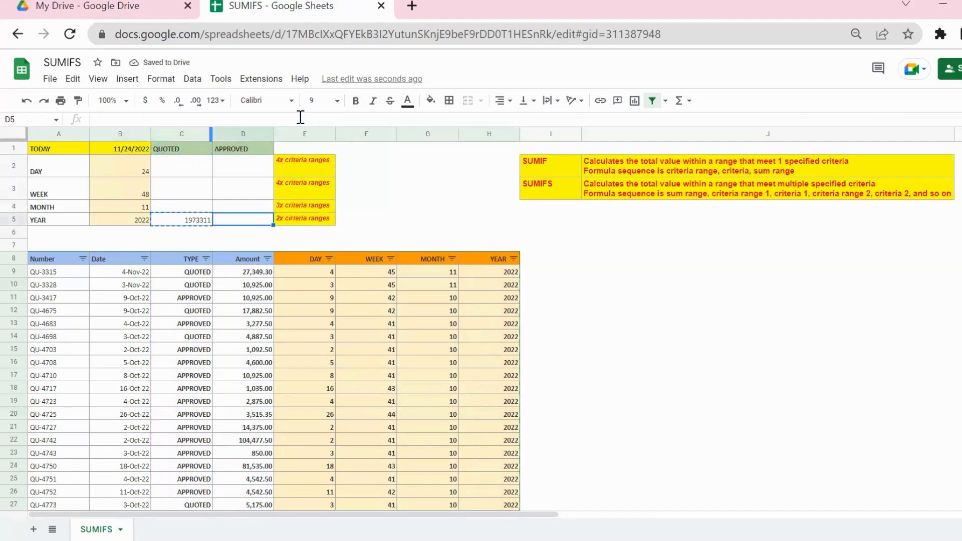
{"action": "key", "text": "ctrl+v"}
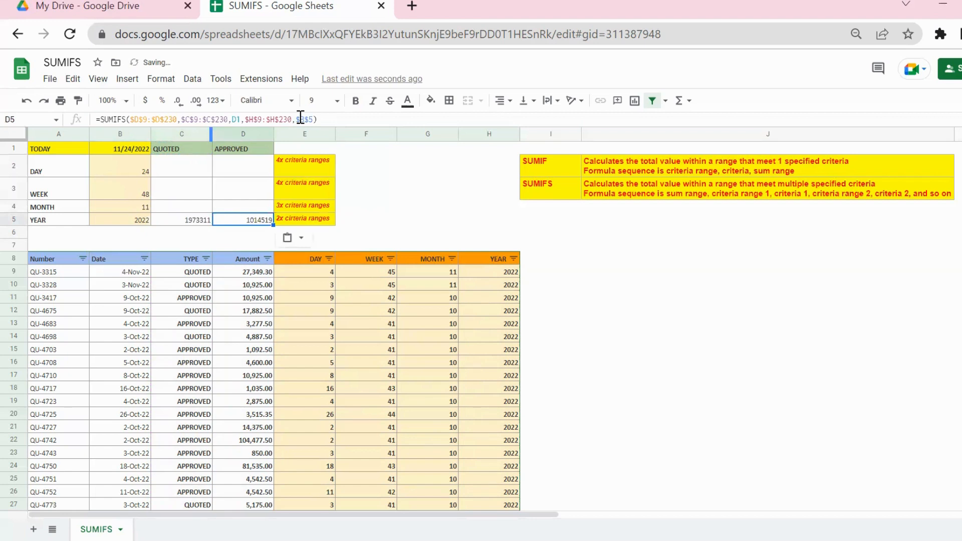
{"action": "key", "text": "Left"}
{"action": "key", "text": "Right"}
{"action": "left_click", "coordinate": [300, 119]}
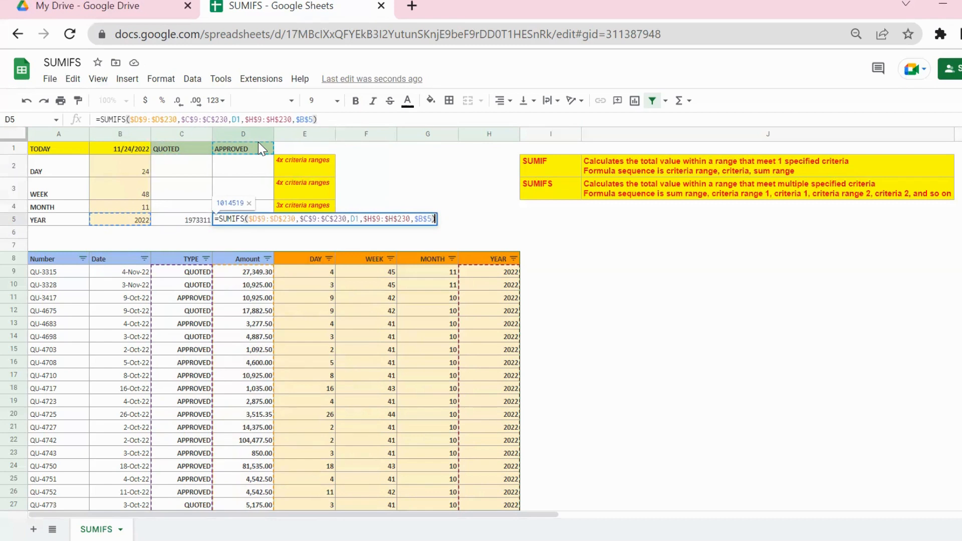
{"action": "key", "text": "Return"}
{"action": "key", "text": "Up"}
Start a SUMIFS formula in C4, the monthly quoted total, with the Amount data D9:D230 as the sum range.
{"action": "key", "text": "Left"}
{"action": "key", "text": "Up"}
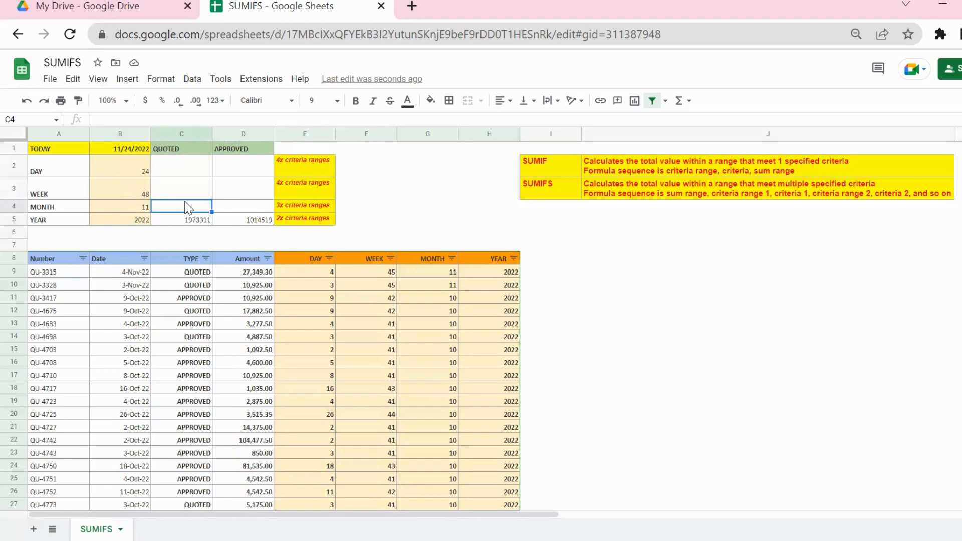
{"action": "type", "text": "=Sum"}
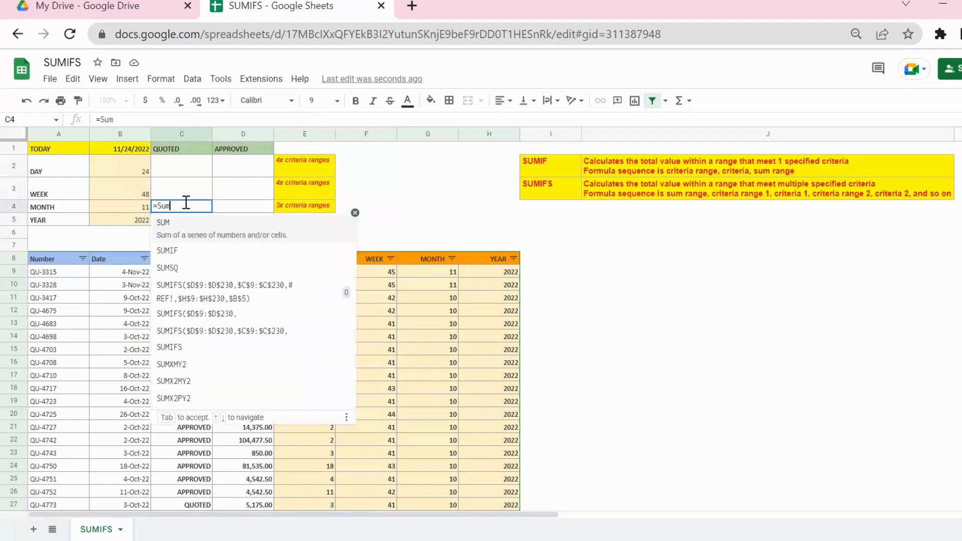
{"action": "type", "text": "ifs("}
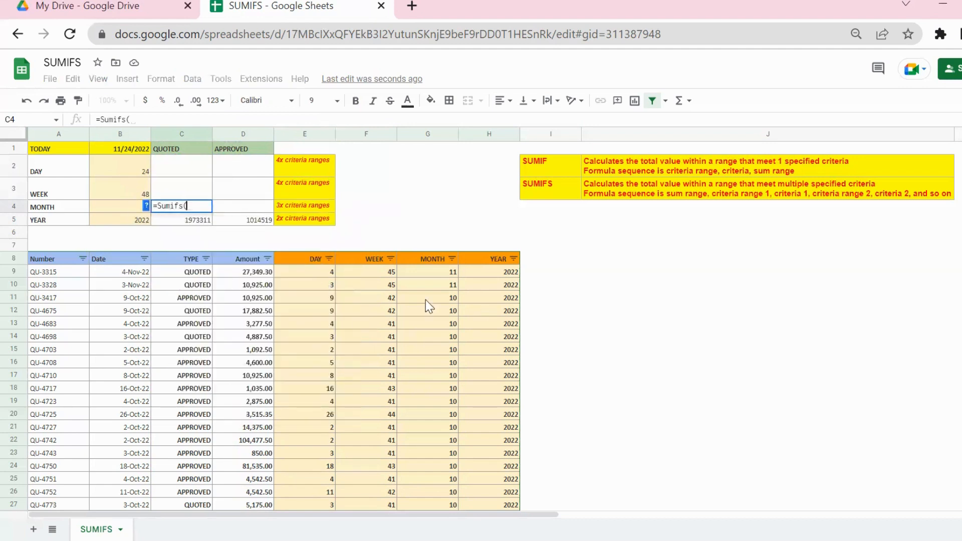
{"action": "left_click", "coordinate": [258, 270]}
{"action": "key", "text": "ctrl+shift+Down"}
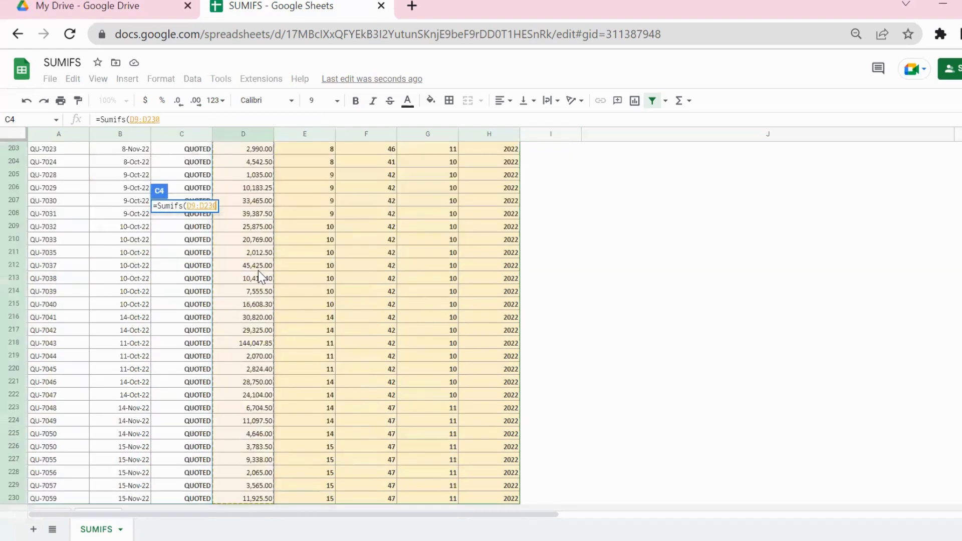
{"action": "type", "text": ","}
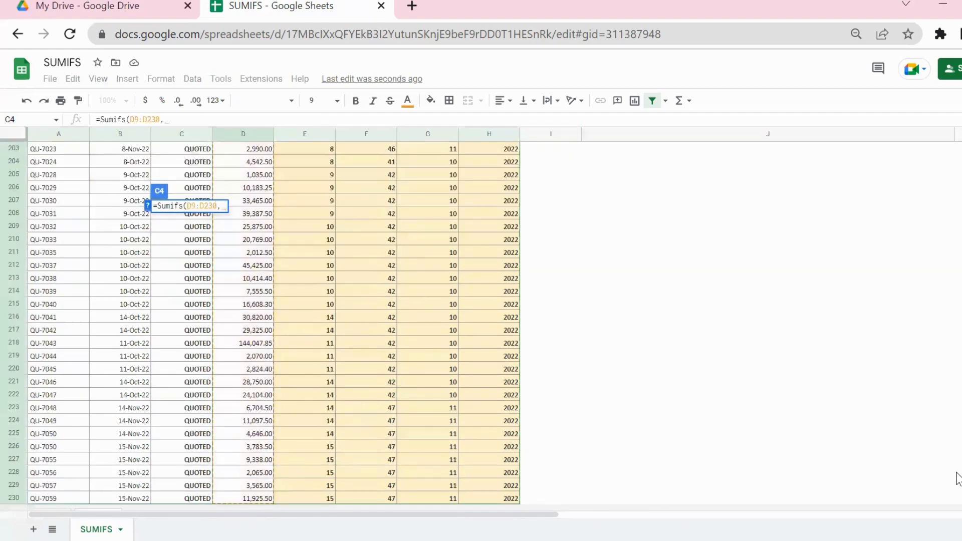
Add the TYPE data C9:C230 as the C4 formula's first criteria range, with the QUOTED header C1 as its criterion.
{"action": "left_click_drag", "start_coordinate": [961, 480], "coordinate": [961, 153]}
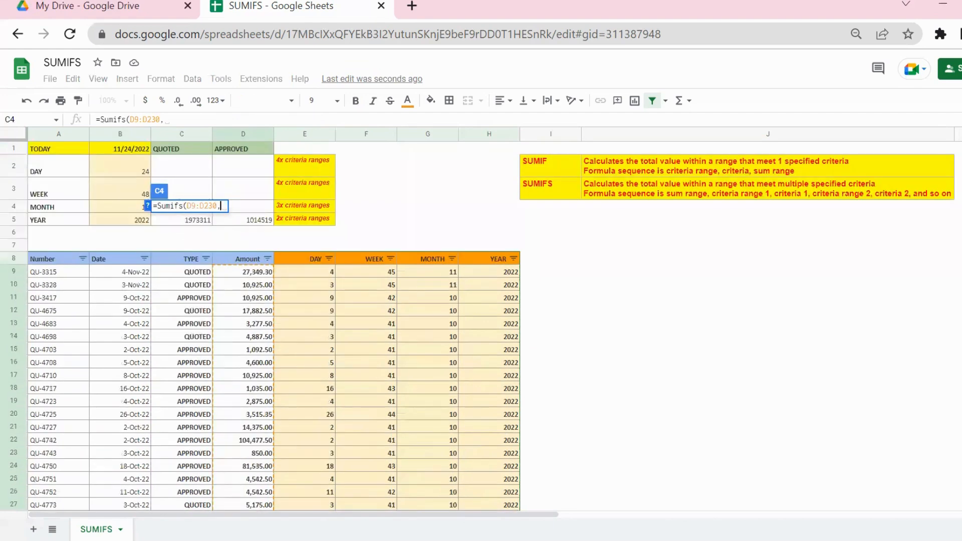
{"action": "left_click", "coordinate": [181, 272]}
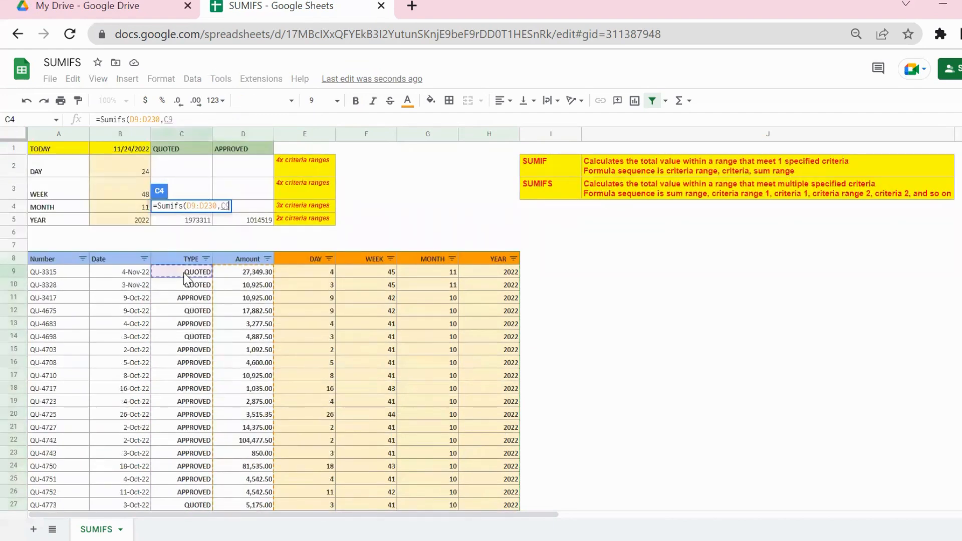
{"action": "key", "text": "ctrl+shift+Down"}
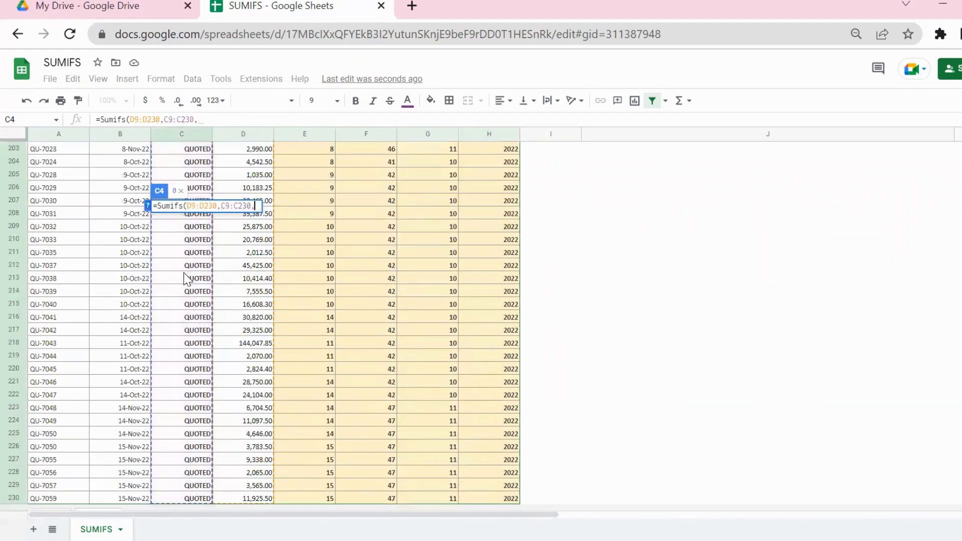
{"action": "type", "text": ","}
{"action": "scroll", "coordinate": [271, 325], "scroll_direction": "up", "scroll_amount": 20}
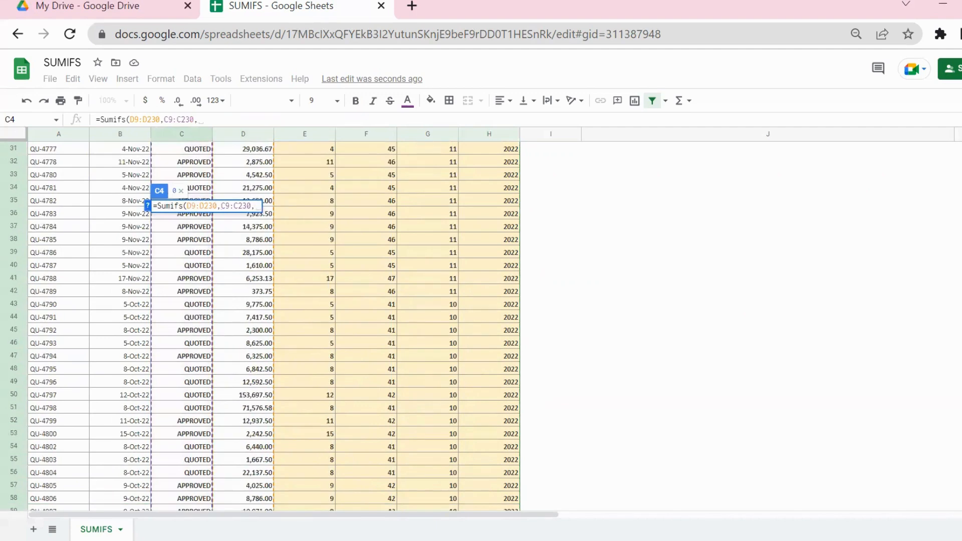
{"action": "left_click", "coordinate": [173, 150]}
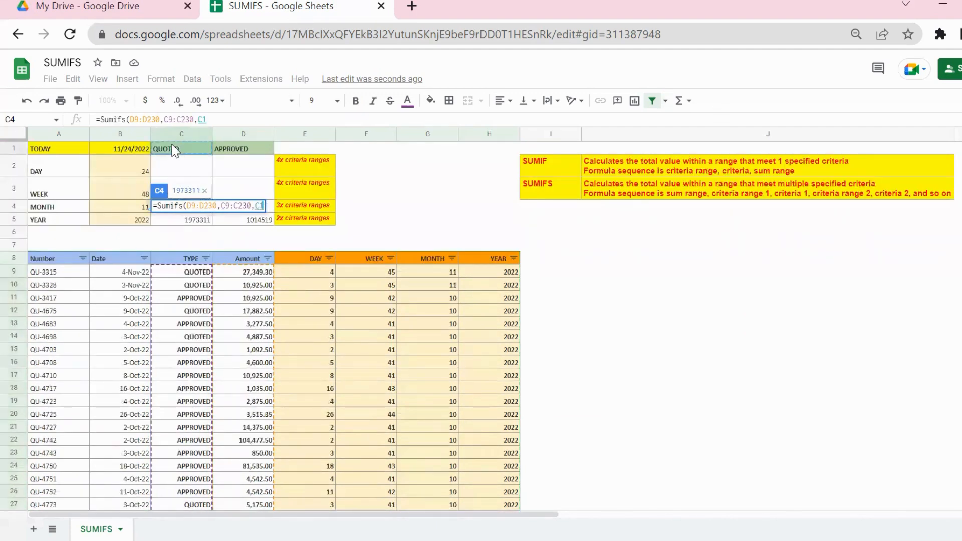
{"action": "type", "text": ","}
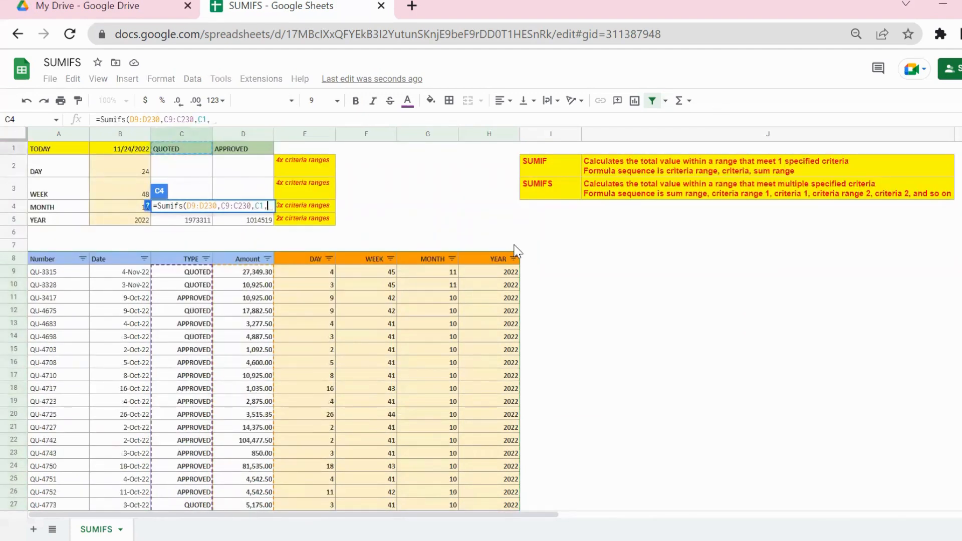
Add the YEAR data H9:H230 as the second criteria range in the C4 formula, with B5 as its criterion.
{"action": "left_click", "coordinate": [491, 271]}
{"action": "key", "text": "ctrl+shift+Down"}
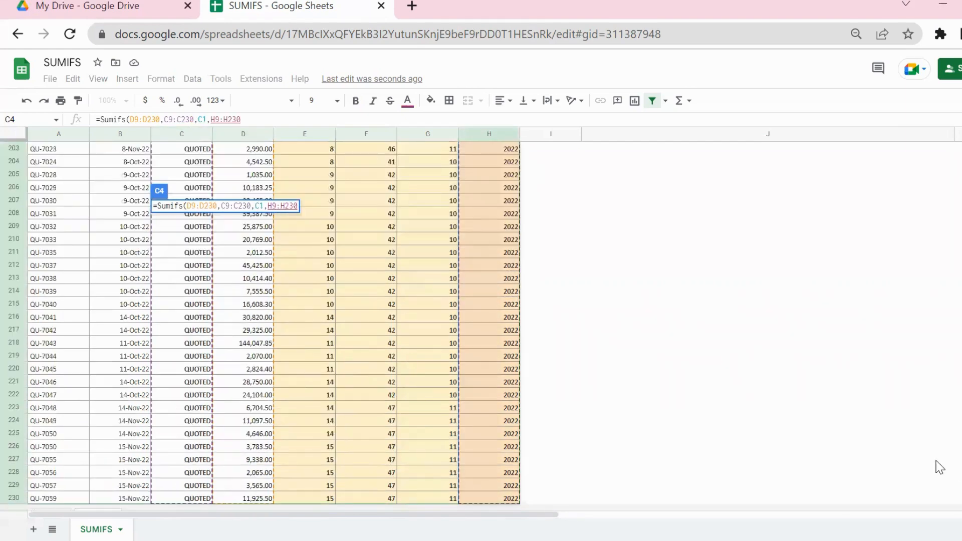
{"action": "type", "text": ","}
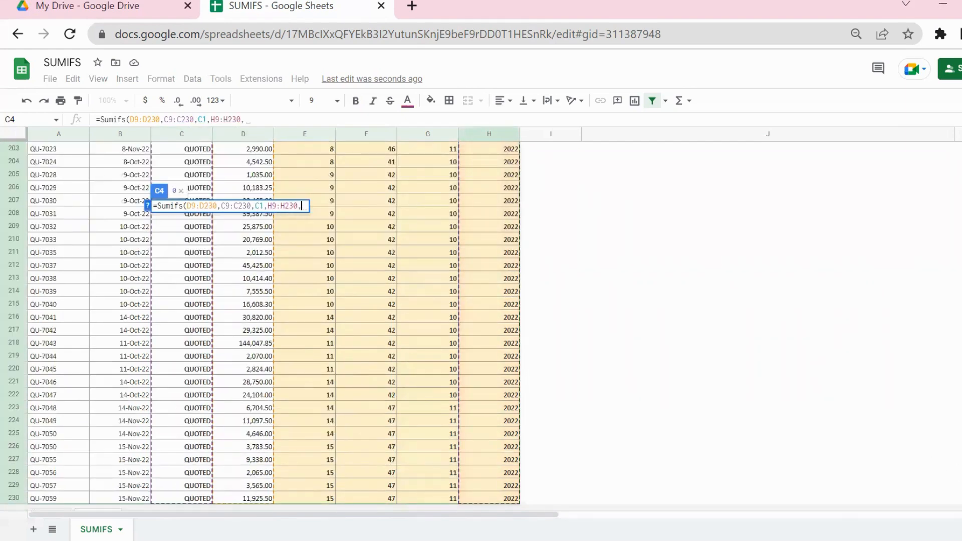
{"action": "scroll", "coordinate": [118, 191], "scroll_direction": "up", "scroll_amount": 20}
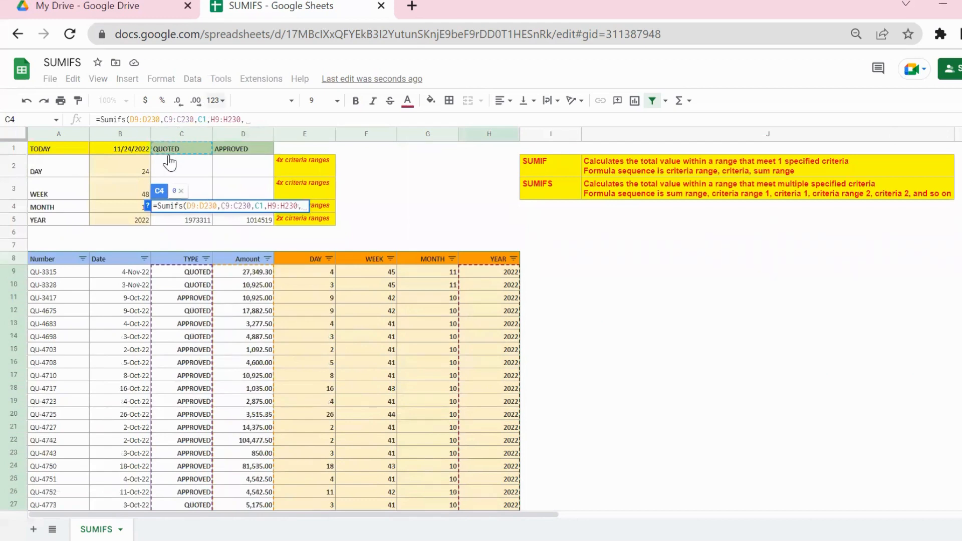
{"action": "left_click", "coordinate": [130, 221]}
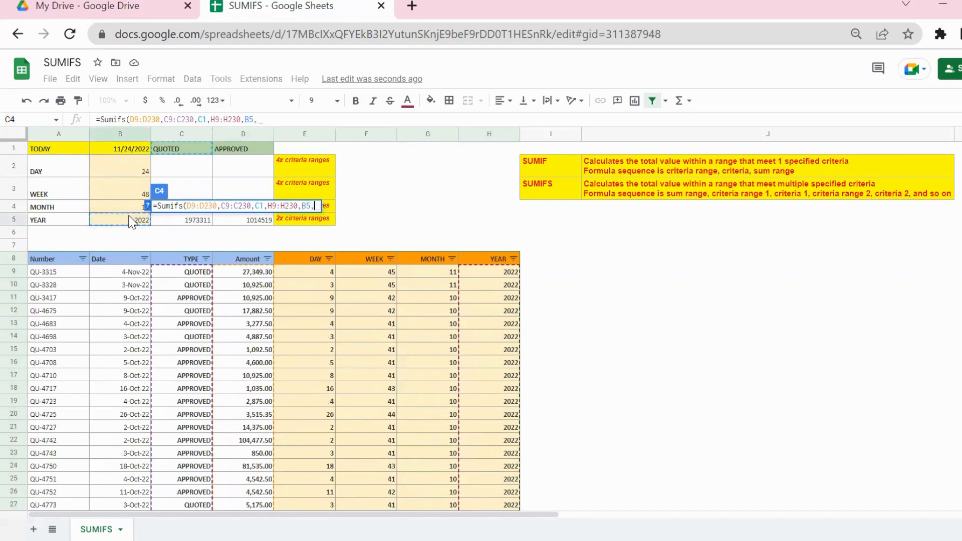
{"action": "type", "text": ","}
Add the MONTH data G9:G230 as the third criteria range with B4 as its criterion, and close the C4 formula's parenthesis.
{"action": "left_click", "coordinate": [443, 274]}
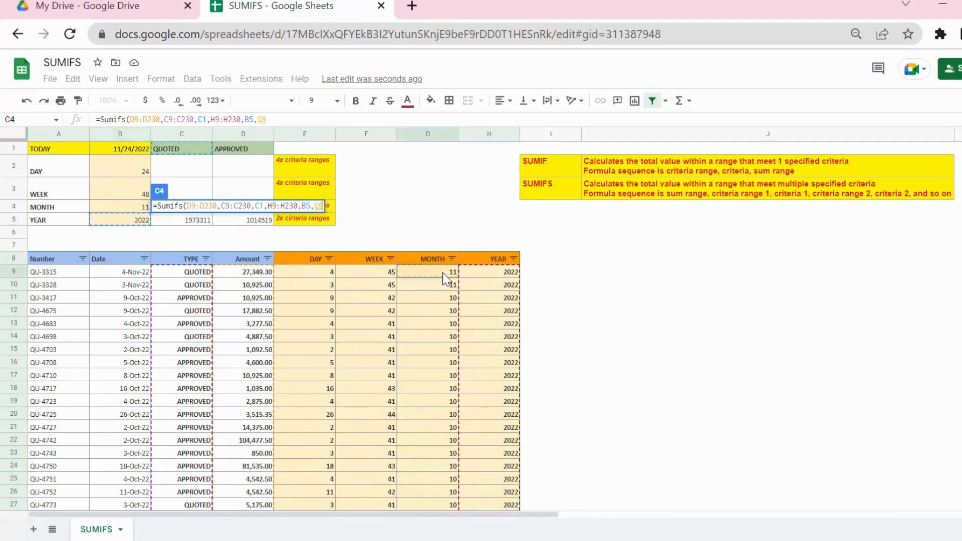
{"action": "key", "text": "ctrl+shift+Down"}
{"action": "type", "text": ","}
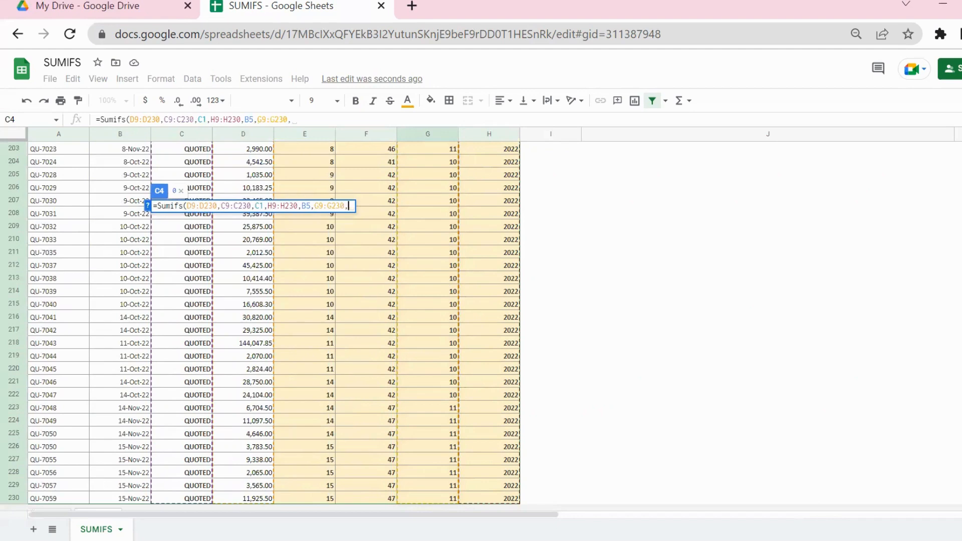
{"action": "scroll", "coordinate": [274, 326], "scroll_direction": "up", "scroll_amount": 20}
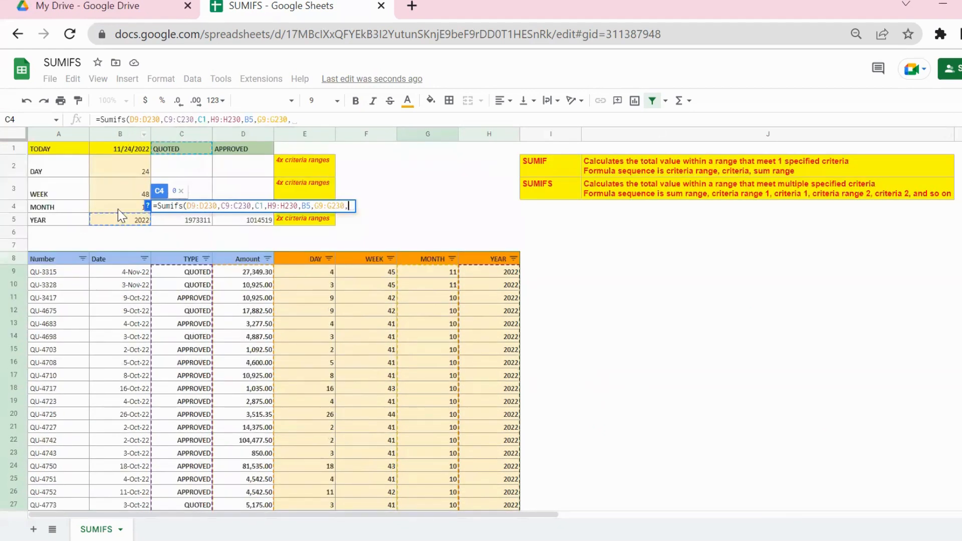
{"action": "left_click", "coordinate": [111, 203]}
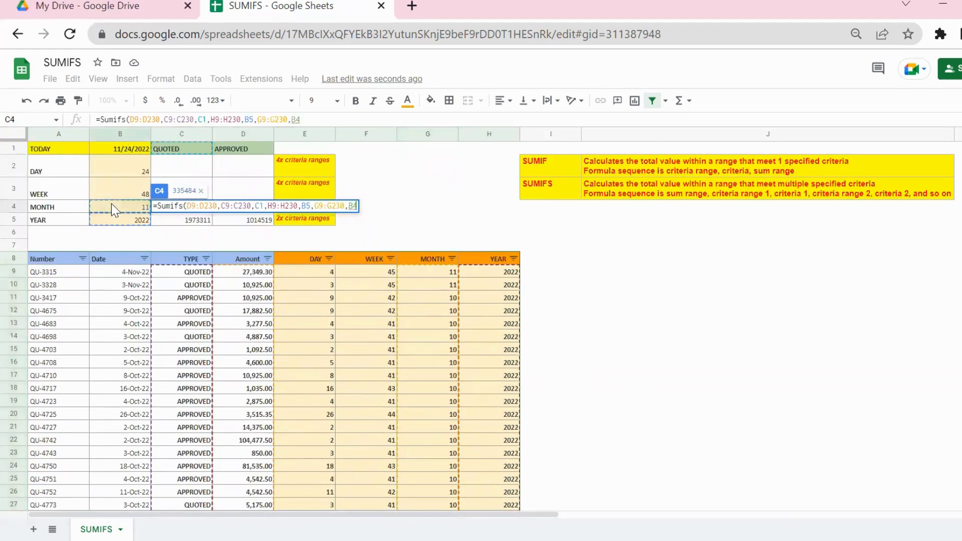
{"action": "type", "text": ")"}
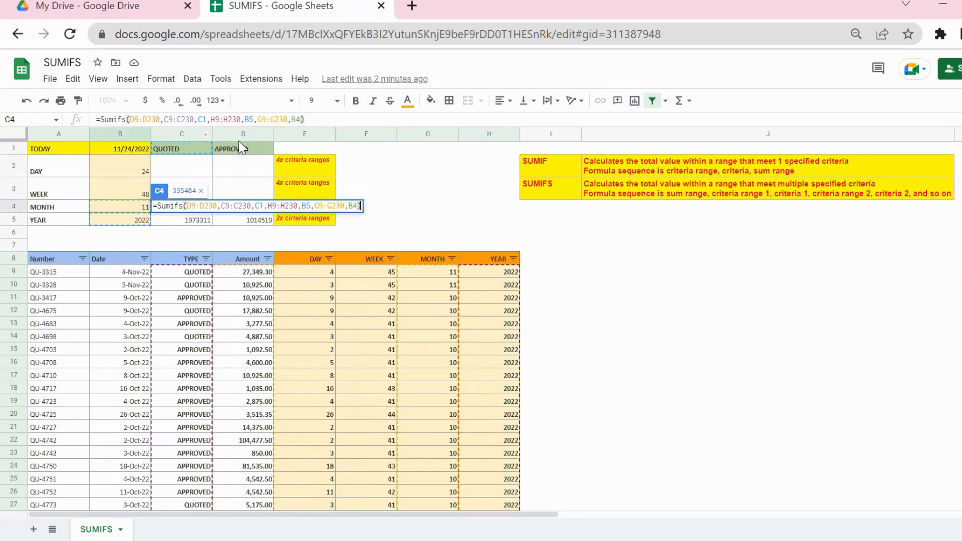
Make every range and criterion in the C4 formula absolute except the QUOTED header reference C1, and commit the formula.
{"action": "left_click", "coordinate": [151, 121]}
{"action": "key", "text": "F4"}
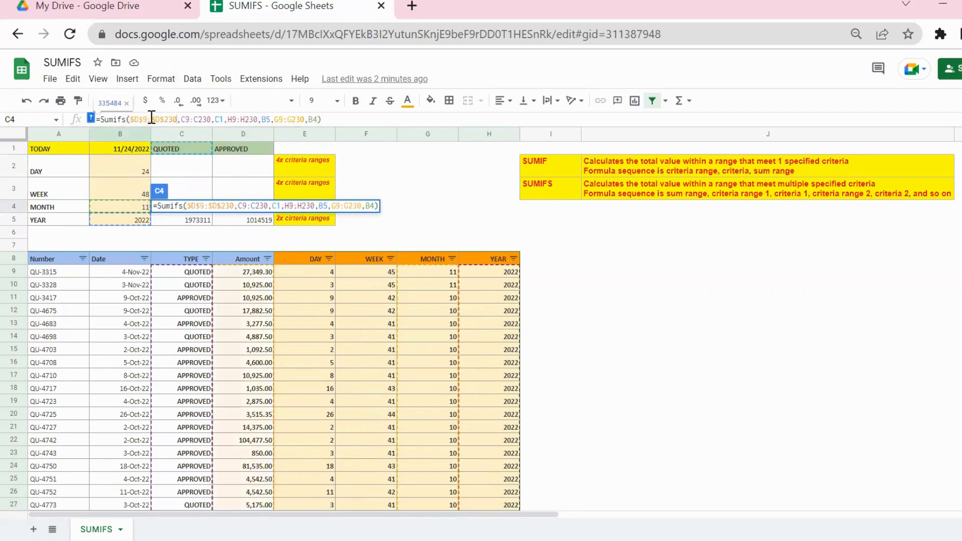
{"action": "left_click", "coordinate": [192, 121]}
{"action": "key", "text": "F4"}
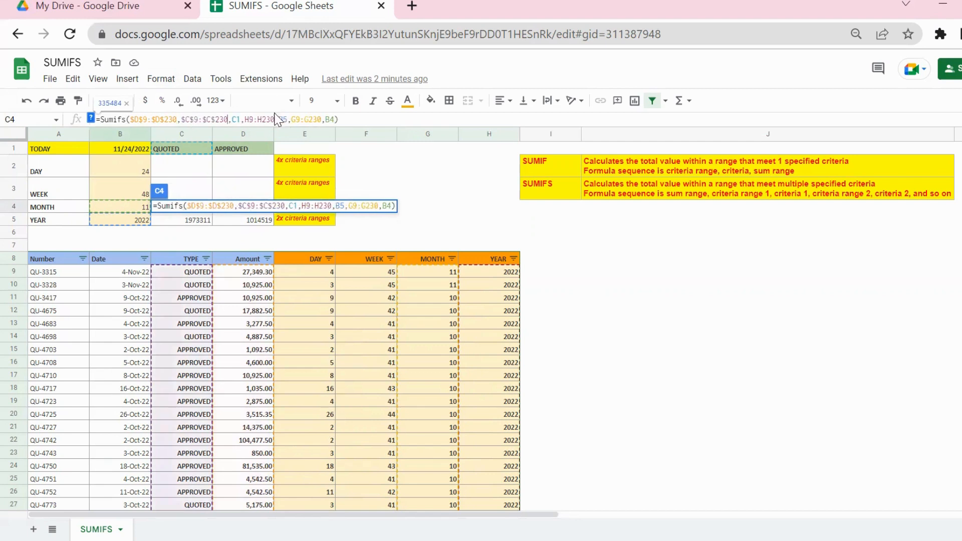
{"action": "left_click", "coordinate": [258, 119]}
{"action": "key", "text": "F4"}
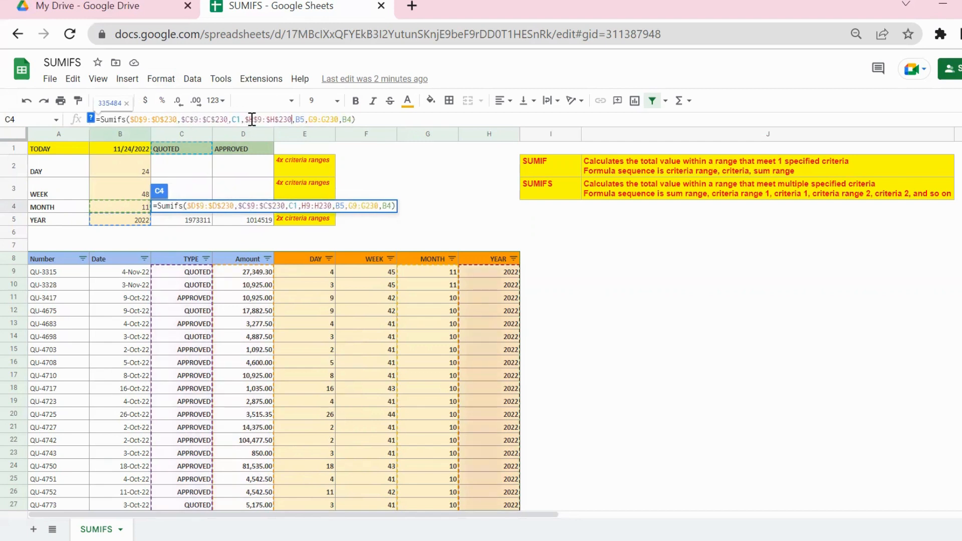
{"action": "left_click", "coordinate": [302, 119]}
{"action": "key", "text": "F4"}
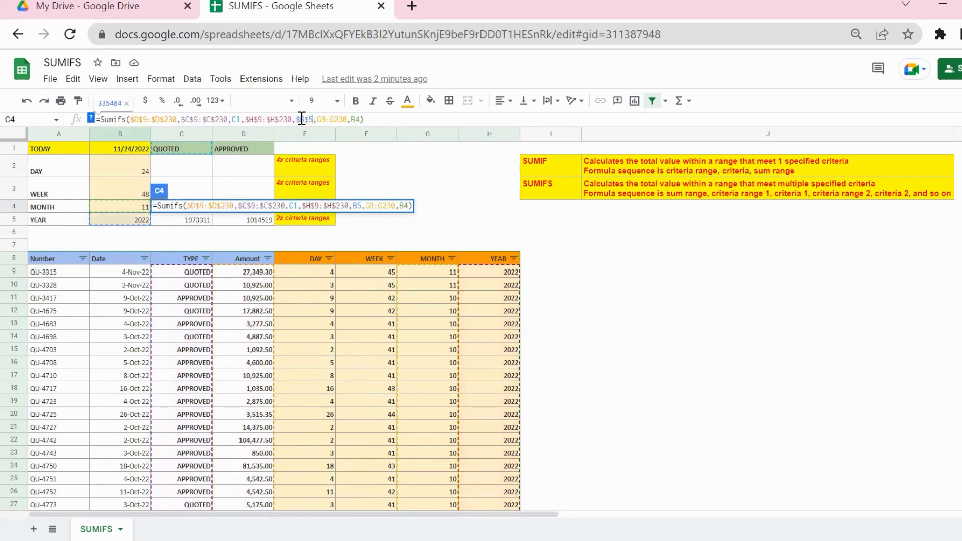
{"action": "left_click", "coordinate": [331, 119]}
{"action": "key", "text": "F4"}
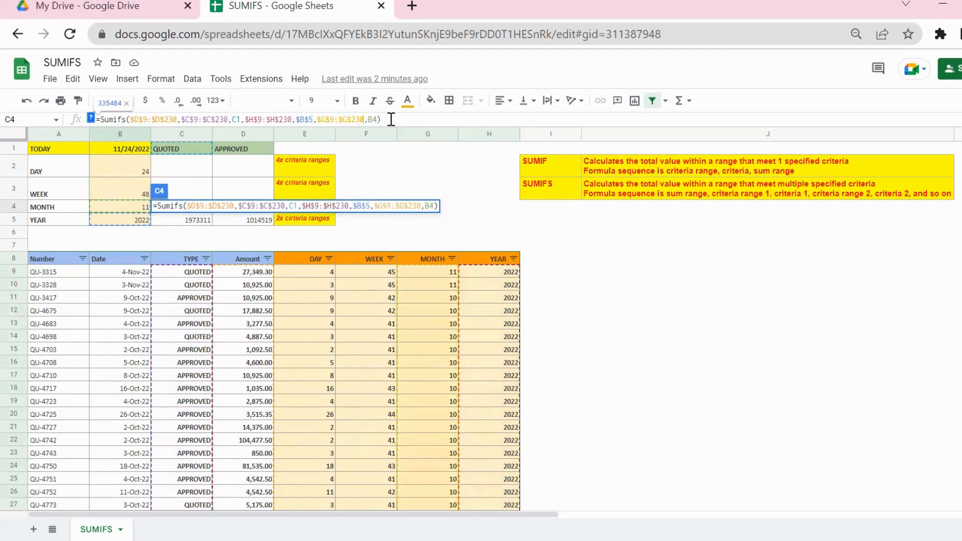
{"action": "left_click", "coordinate": [373, 120]}
{"action": "key", "text": "F4"}
{"action": "key", "text": "Return"}
Copy the monthly quoted total formula from C4 to D4 under APPROVED.
{"action": "key", "text": "Up"}
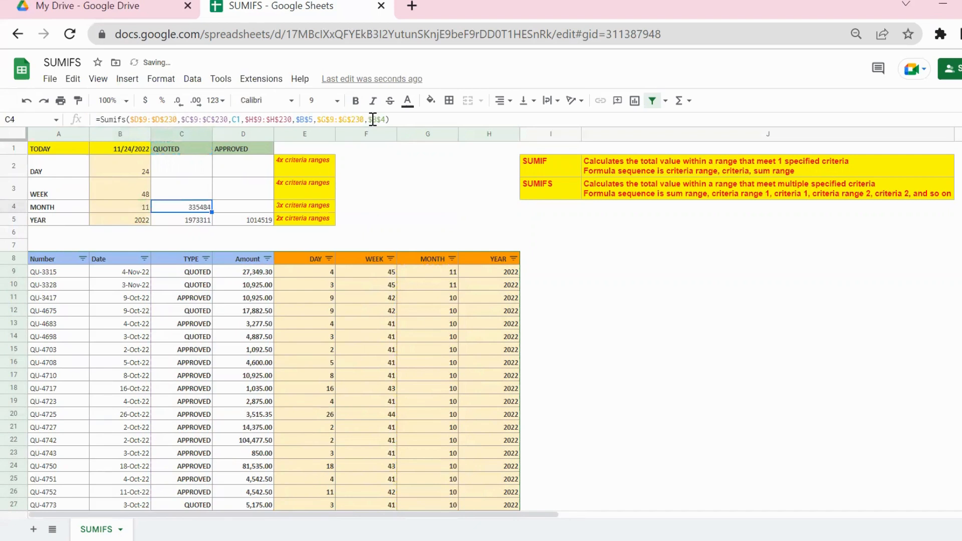
{"action": "key", "text": "ctrl+c"}
{"action": "key", "text": "Right"}
{"action": "key", "text": "ctrl+v"}
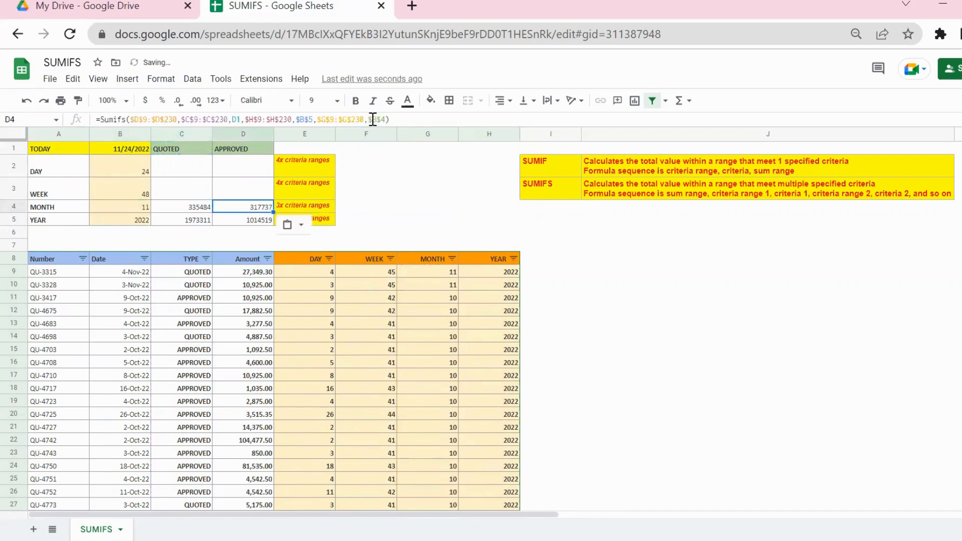
Start a SUMIFS formula in C3, the weekly quoted total, with the Amount data D9:D230 as the sum range.
{"action": "key", "text": "Left"}
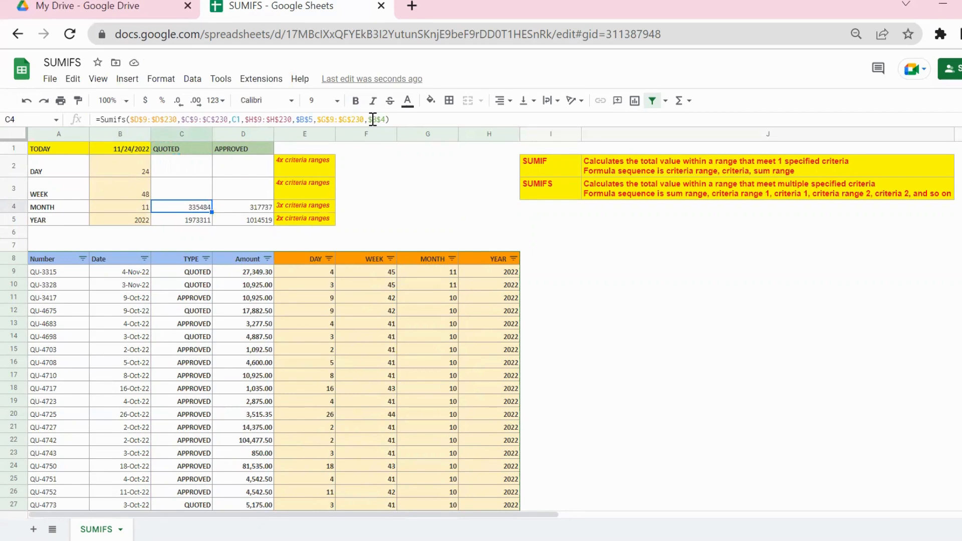
{"action": "key", "text": "Up"}
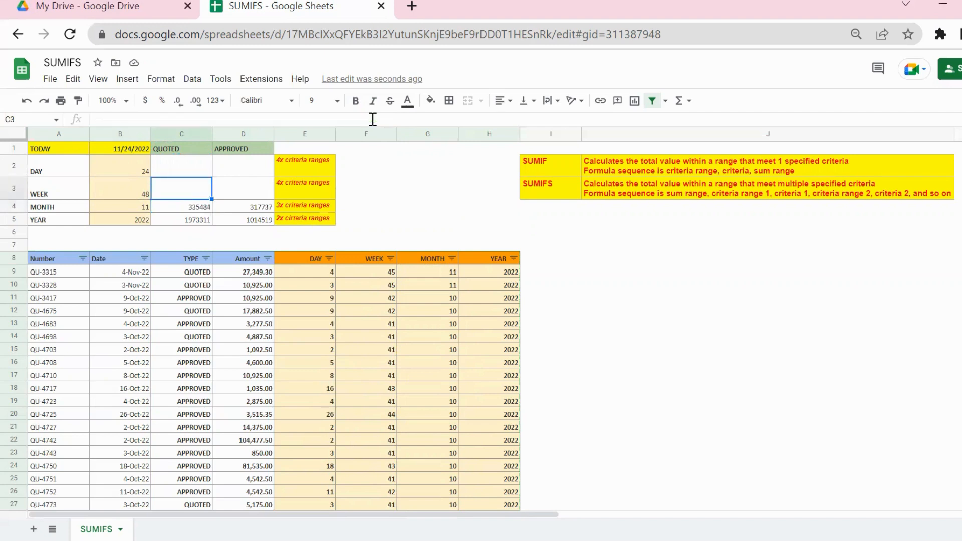
{"action": "type", "text": "=SUMIFS("}
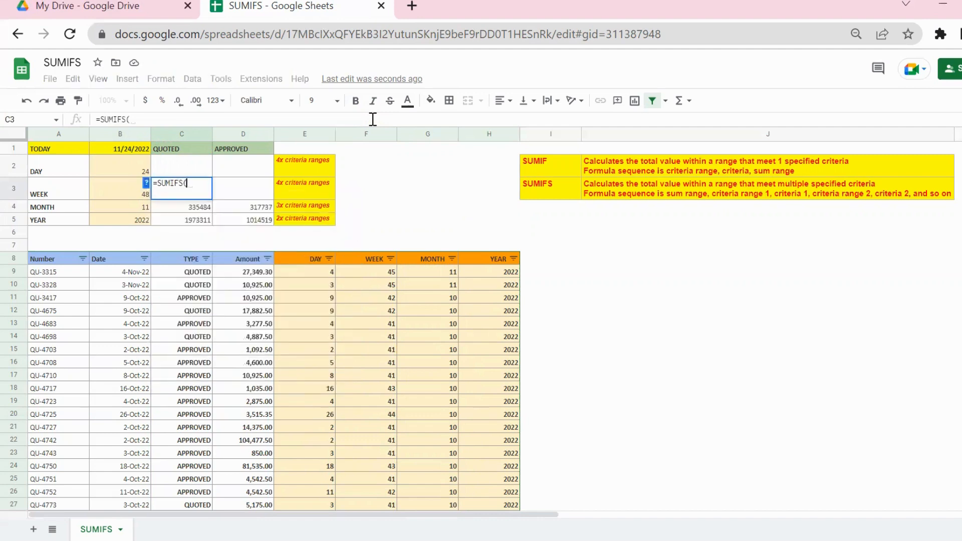
{"action": "left_click", "coordinate": [257, 272]}
{"action": "key", "text": "ctrl+shift+Down"}
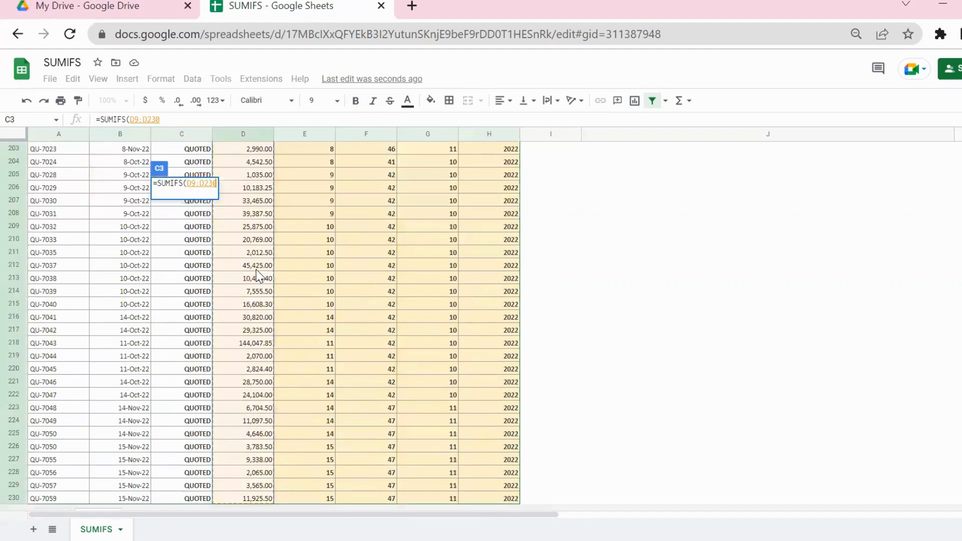
{"action": "type", "text": ","}
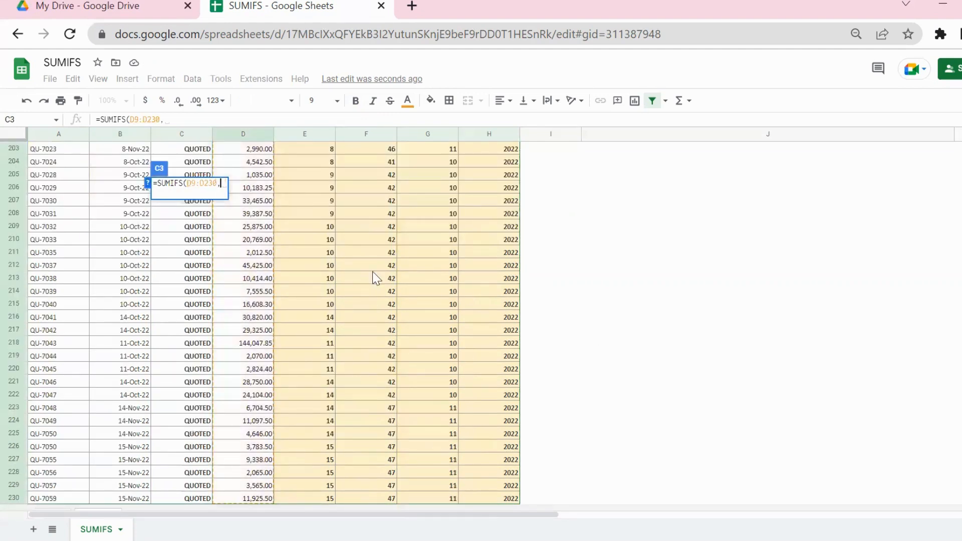
Add the YEAR data H9:H230 as the C3 formula's first criteria range, with B5 as its criterion.
{"action": "left_click", "coordinate": [489, 496]}
{"action": "key", "text": "ctrl+shift+Up"}
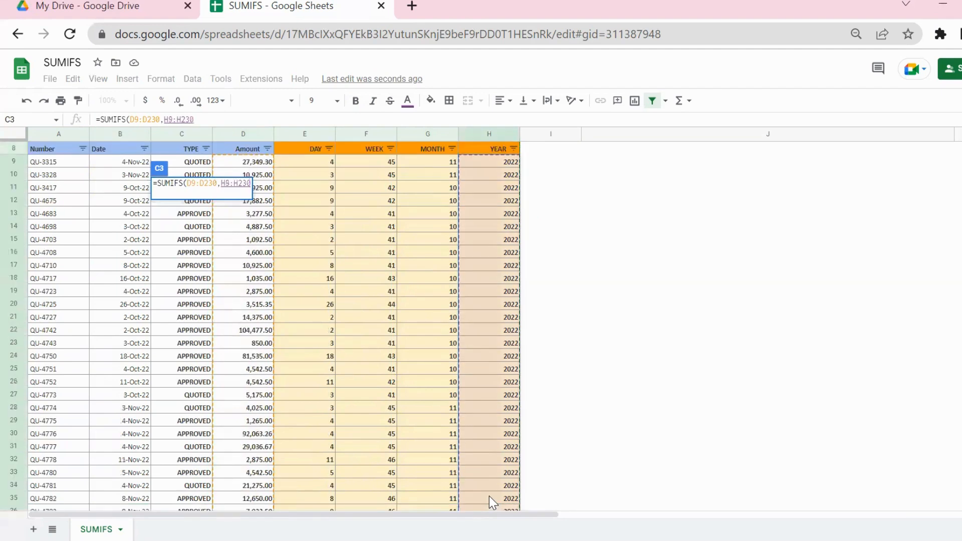
{"action": "type", "text": ","}
{"action": "scroll", "coordinate": [459, 349], "scroll_direction": "up", "scroll_amount": 3}
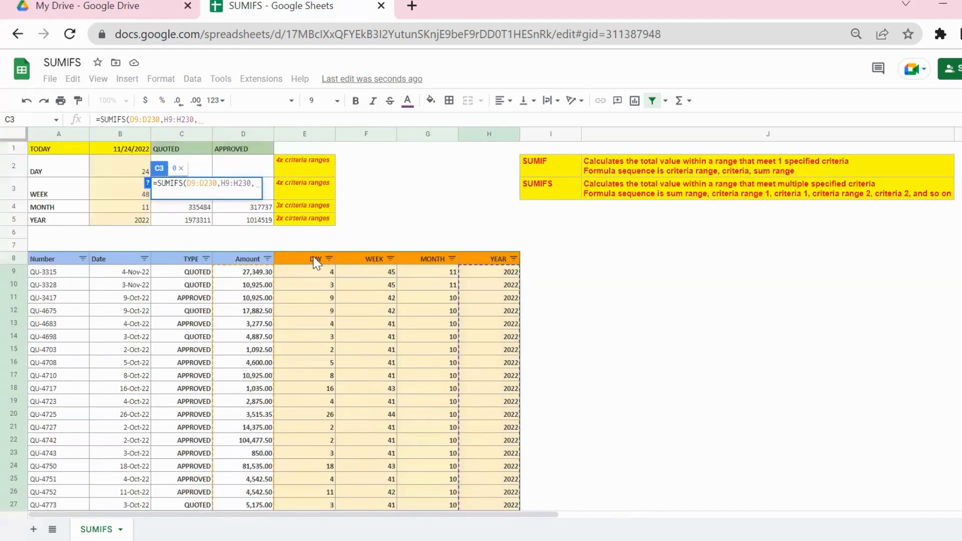
{"action": "left_click", "coordinate": [140, 221]}
{"action": "type", "text": ","}
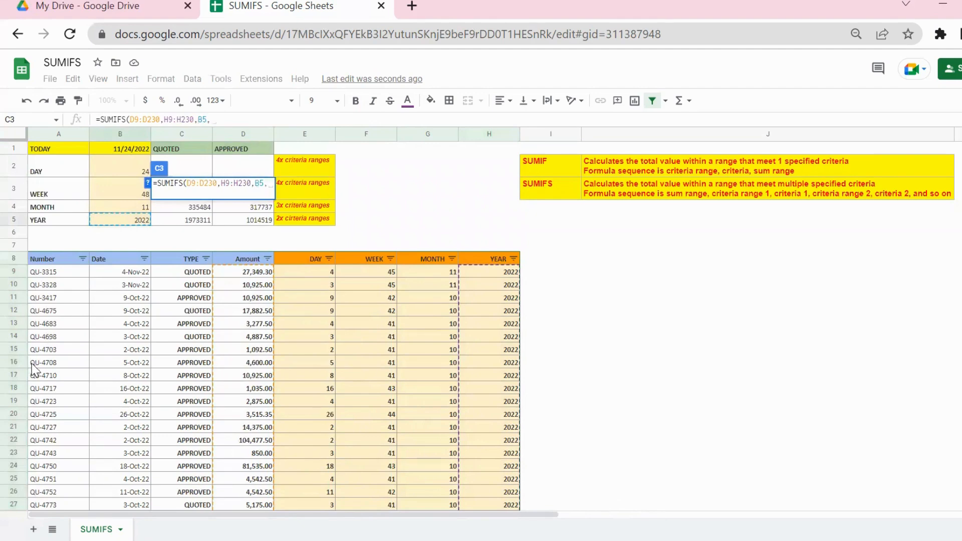
Add the TYPE data C9:C230 as the second criteria range in the C3 formula, with the QUOTED header C1 as its criterion.
{"action": "left_click", "coordinate": [198, 273]}
{"action": "key", "text": "ctrl+shift+Down"}
{"action": "type", "text": ","}
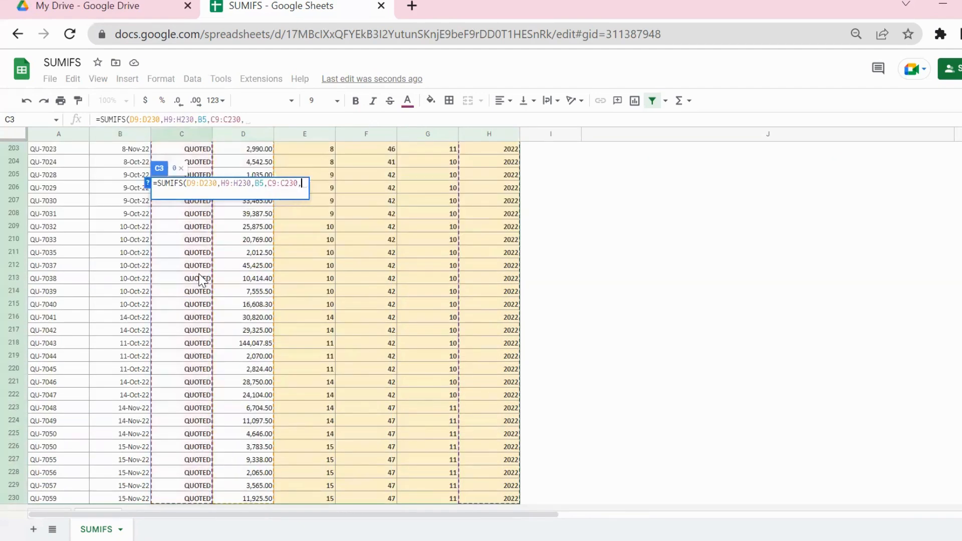
{"action": "scroll", "coordinate": [200, 279], "scroll_direction": "up", "scroll_amount": 20}
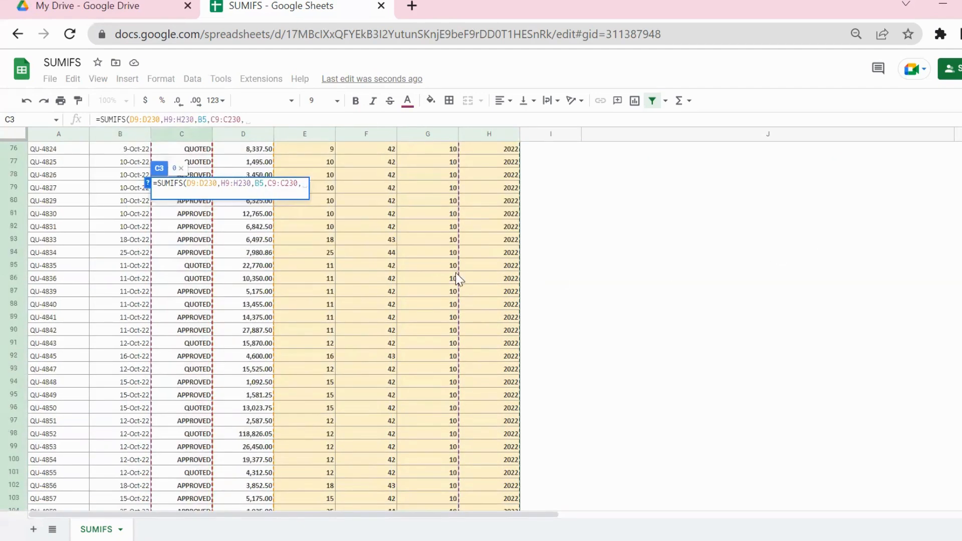
{"action": "scroll", "coordinate": [379, 245], "scroll_direction": "up", "scroll_amount": 10}
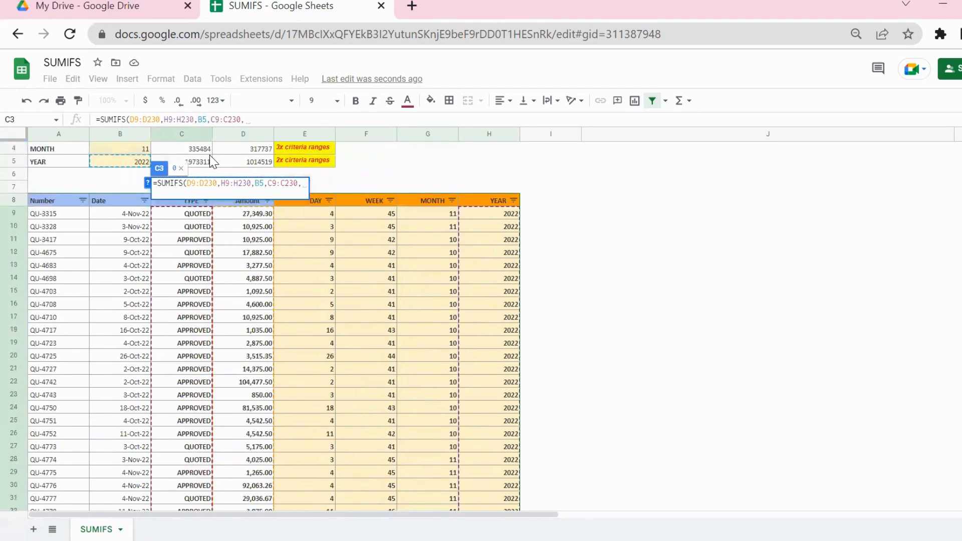
{"action": "left_click", "coordinate": [180, 148]}
{"action": "type", "text": ","}
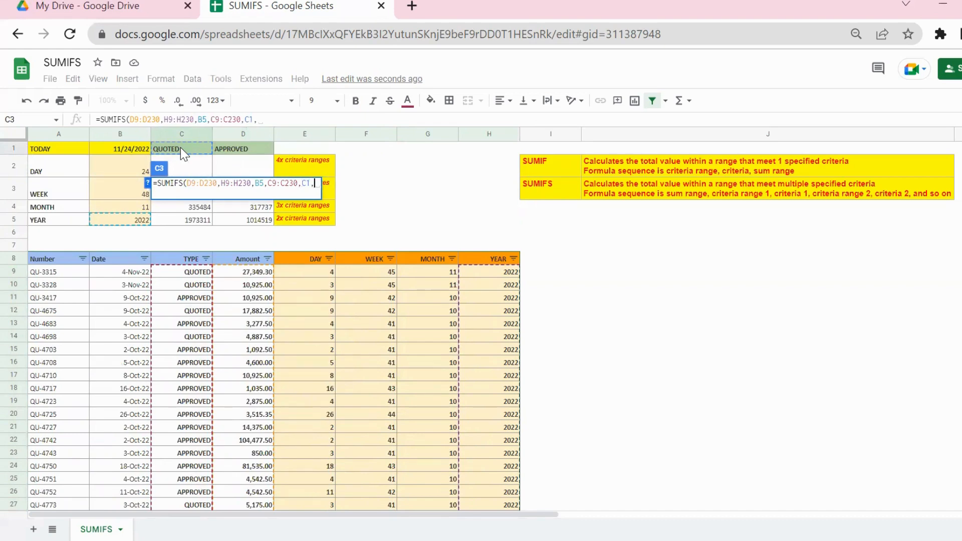
Add the MONTH data G9:G230 as the third criteria range in the C3 formula, with B4 as its criterion.
{"action": "left_click", "coordinate": [439, 274]}
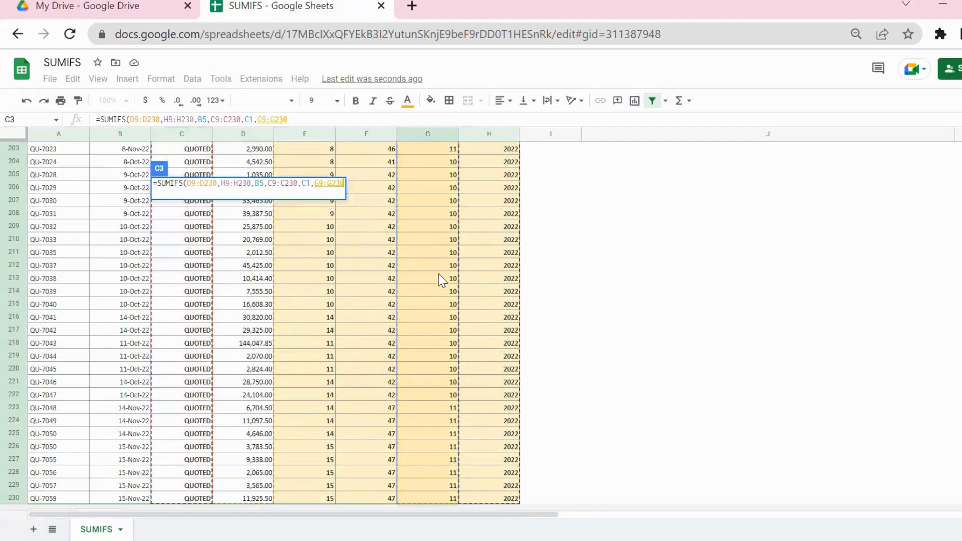
{"action": "type", "text": ","}
{"action": "scroll", "coordinate": [441, 280], "scroll_direction": "up", "scroll_amount": 10}
{"action": "scroll", "coordinate": [441, 280], "scroll_direction": "up", "scroll_amount": 20}
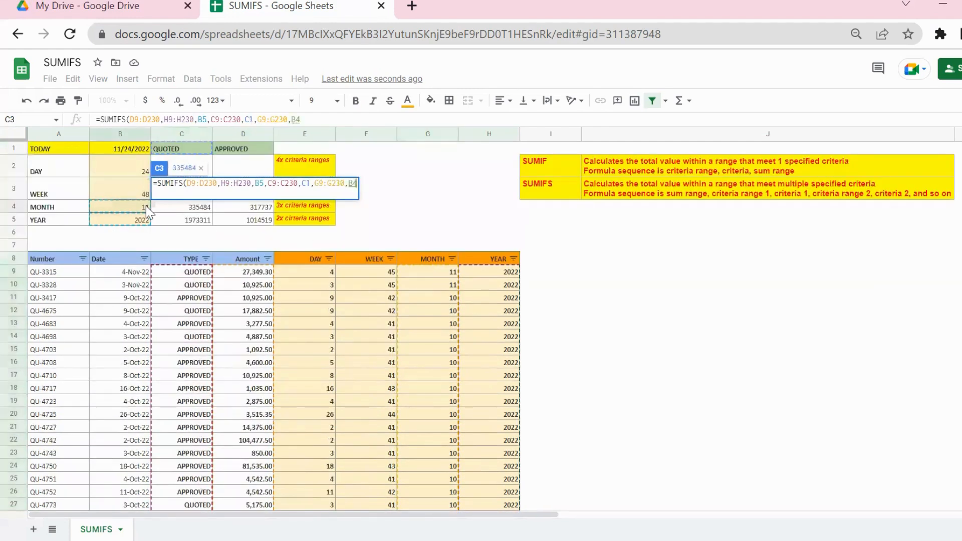
{"action": "left_click", "coordinate": [146, 206]}
{"action": "type", "text": ","}
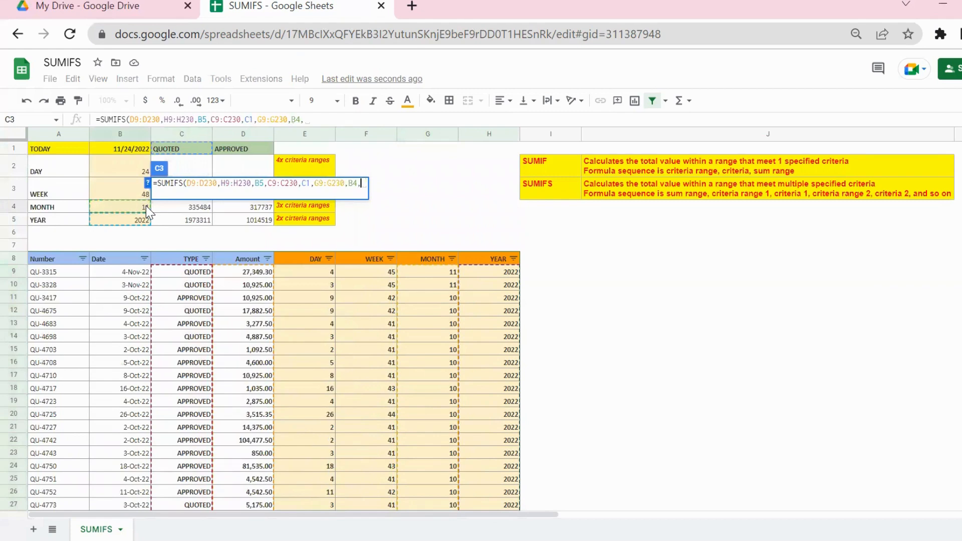
Add the WEEK data F9:F230 as the fourth criteria range with B3 as its criterion, and close the C3 formula's parenthesis.
{"action": "left_click", "coordinate": [382, 275]}
{"action": "key", "text": "ctrl+shift+Down"}
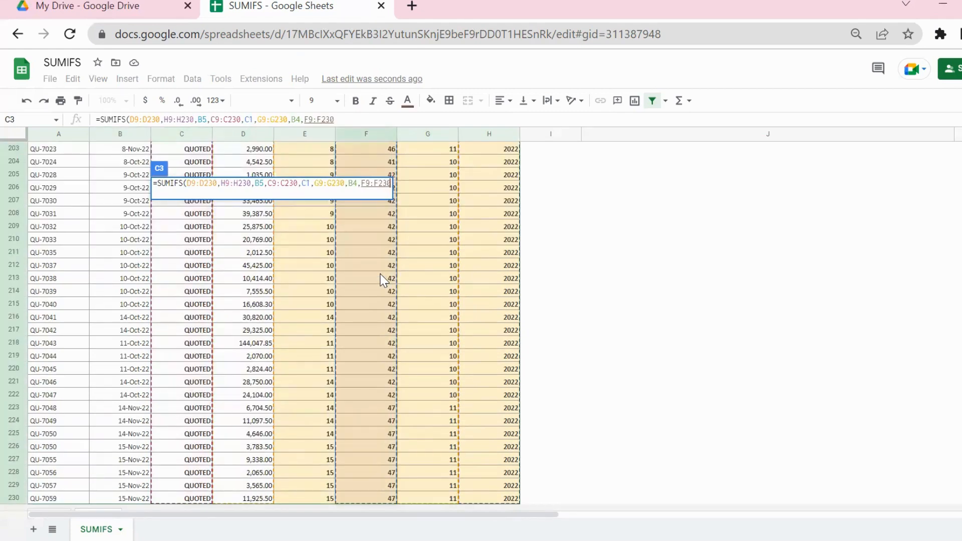
{"action": "type", "text": ","}
{"action": "scroll", "coordinate": [228, 250], "scroll_direction": "up", "scroll_amount": 20}
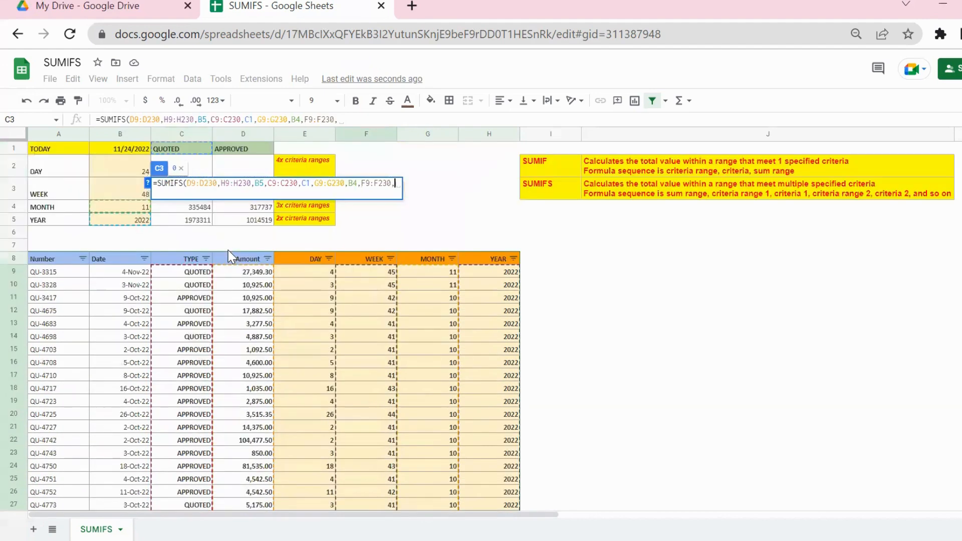
{"action": "left_click", "coordinate": [115, 191]}
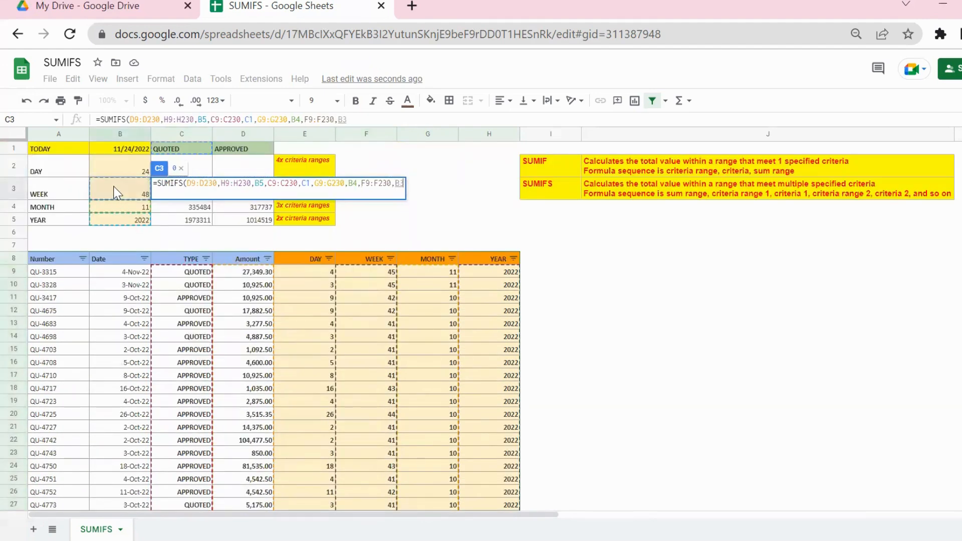
{"action": "type", "text": ")"}
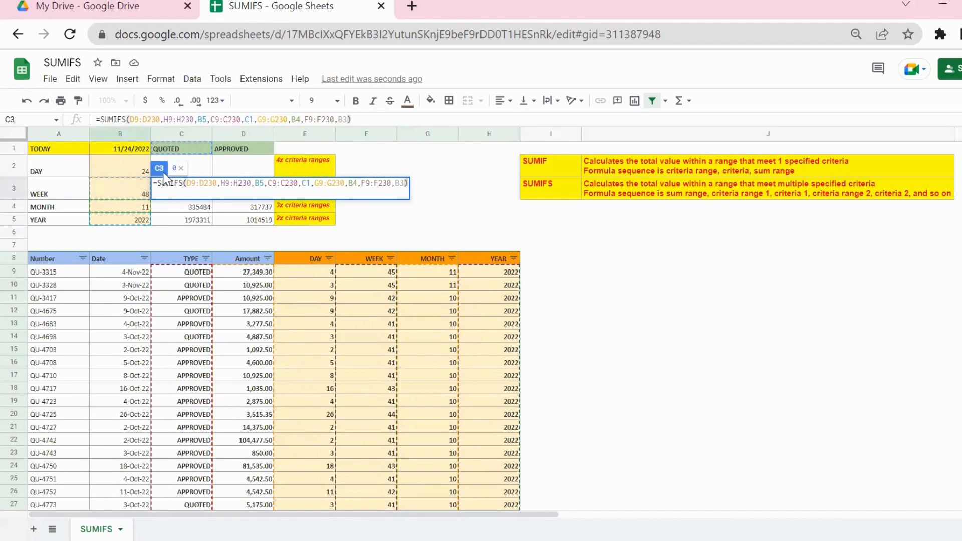
Lock the sum range, all criteria ranges and B5, B4 and B3 in the C3 formula, leaving C1 relative, and commit it.
{"action": "left_click", "coordinate": [154, 117]}
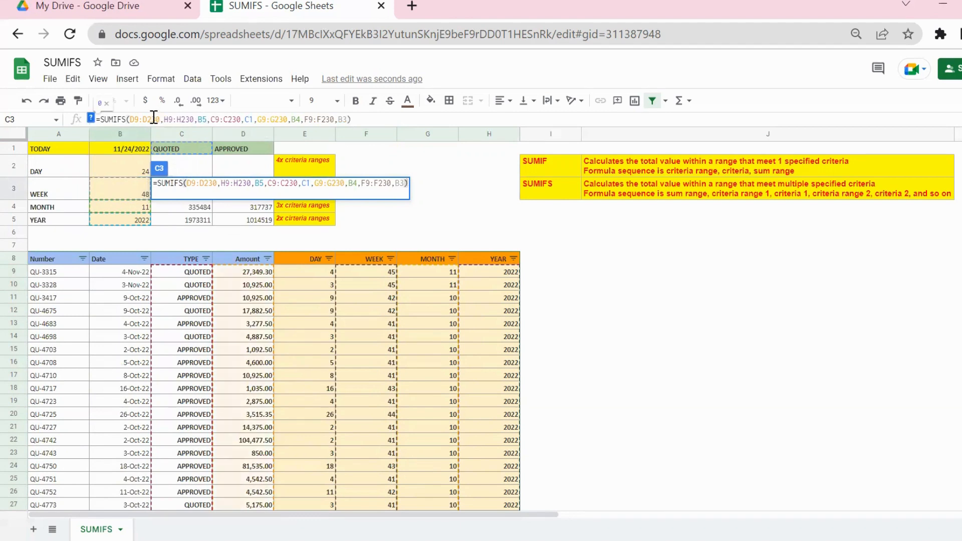
{"action": "key", "text": "F4"}
{"action": "left_click", "coordinate": [186, 118]}
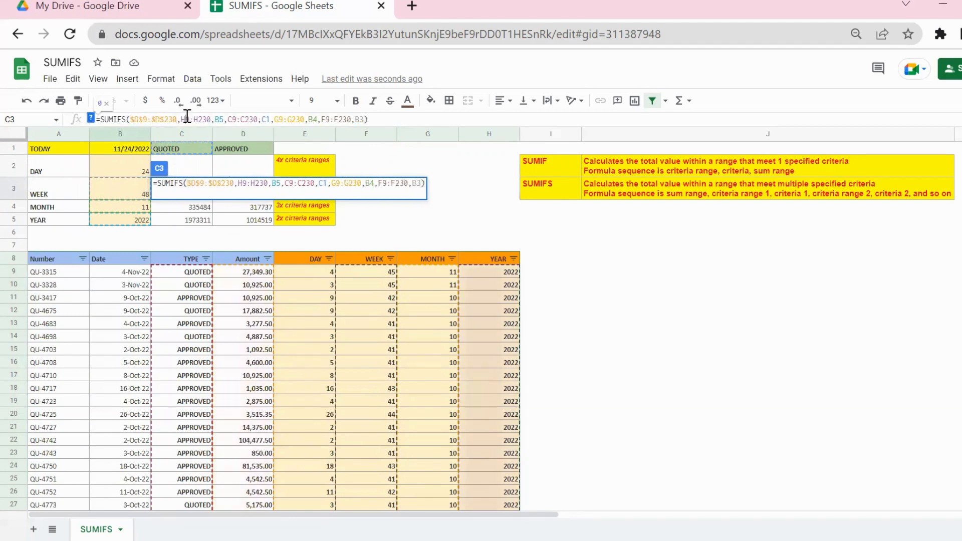
{"action": "key", "text": "F4"}
{"action": "left_click", "coordinate": [236, 119]}
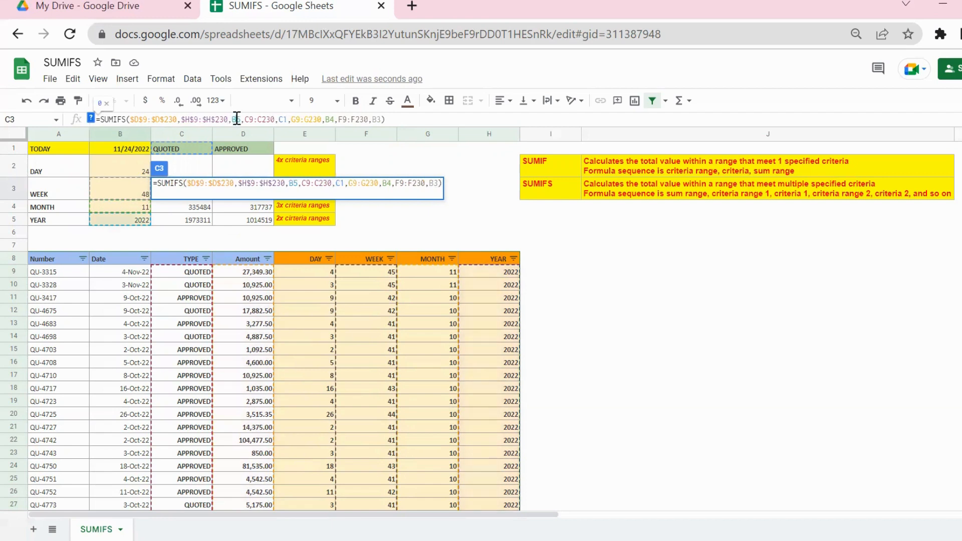
{"action": "key", "text": "F4"}
{"action": "left_click", "coordinate": [275, 118]}
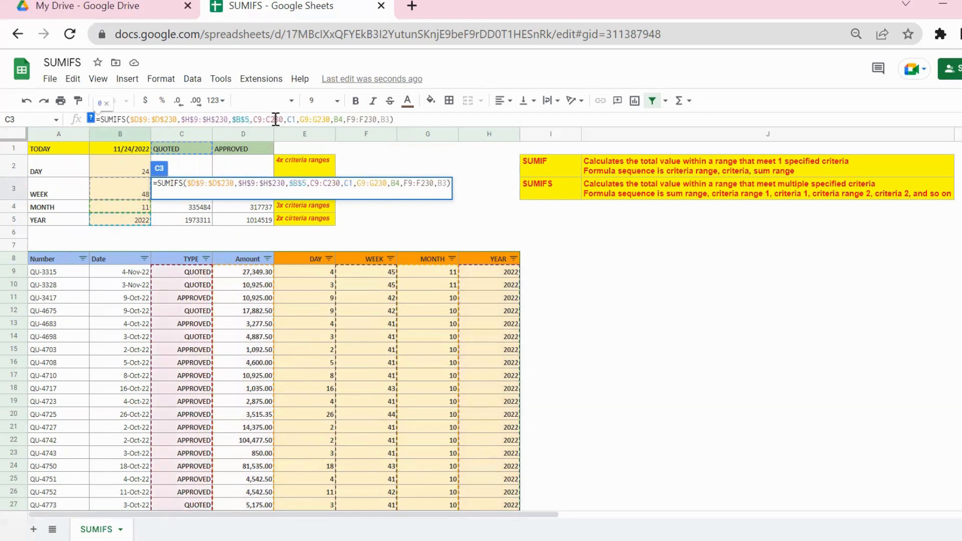
{"action": "key", "text": "F4"}
{"action": "left_click", "coordinate": [328, 118]}
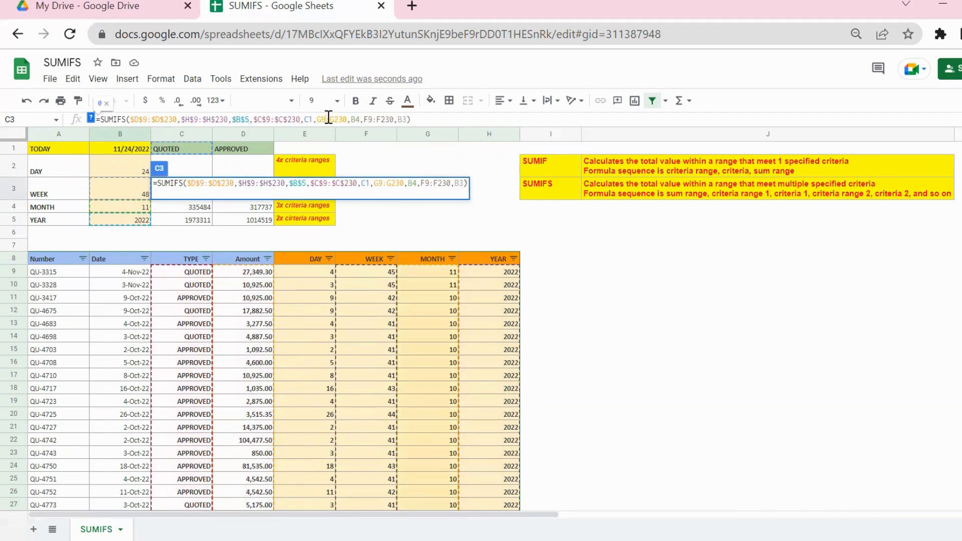
{"action": "key", "text": "F4"}
{"action": "left_click", "coordinate": [374, 118]}
{"action": "key", "text": "F4"}
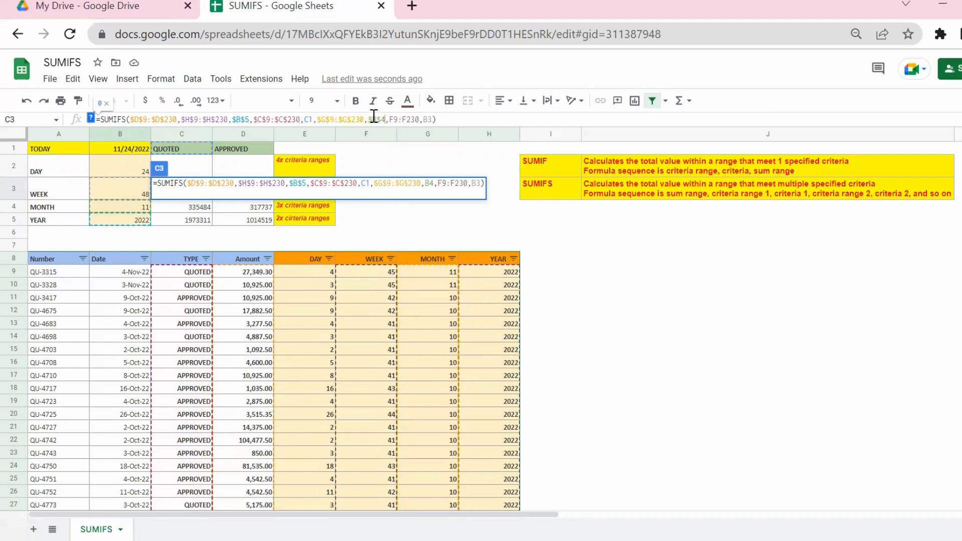
{"action": "left_click", "coordinate": [397, 119]}
{"action": "key", "text": "F4"}
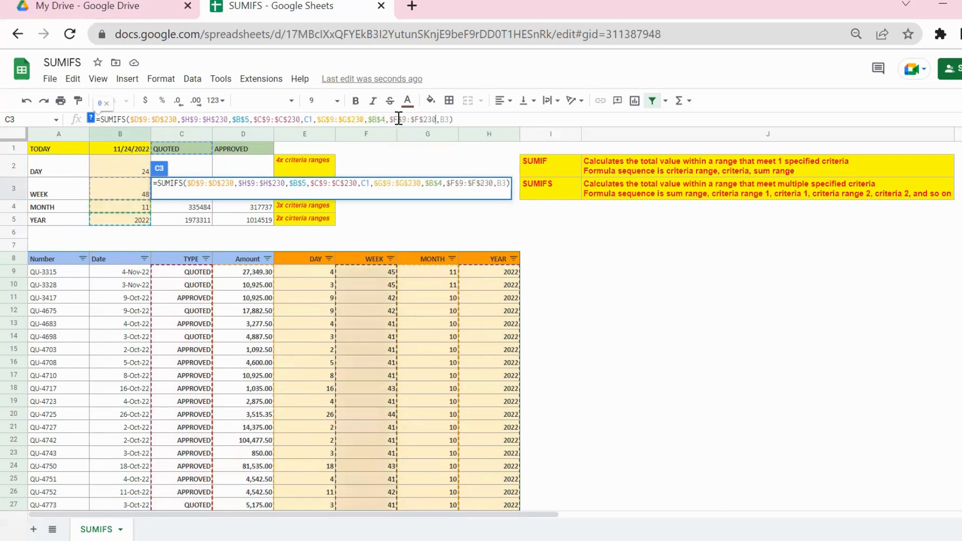
{"action": "left_click", "coordinate": [447, 118]}
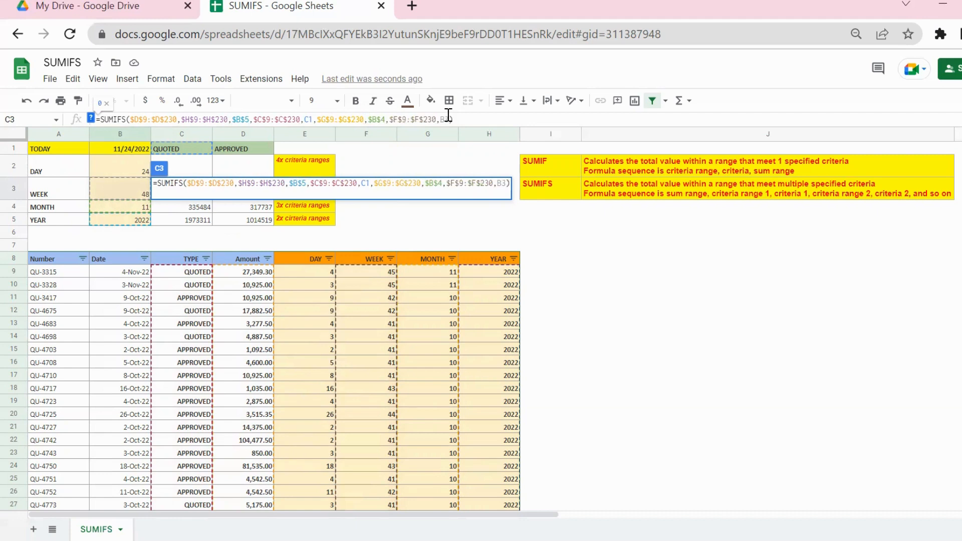
{"action": "key", "text": "F4"}
{"action": "key", "text": "Tab"}
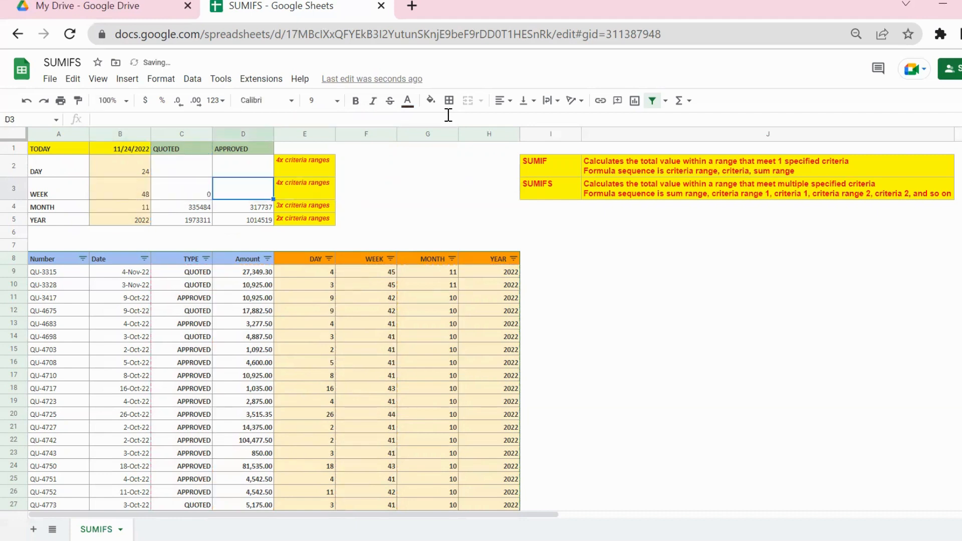
Copy the weekly quoted SUMIFS formula from C3 into D3 for the approved total.
{"action": "key", "text": "Left"}
{"action": "key", "text": "ctrl+c"}
{"action": "key", "text": "Right"}
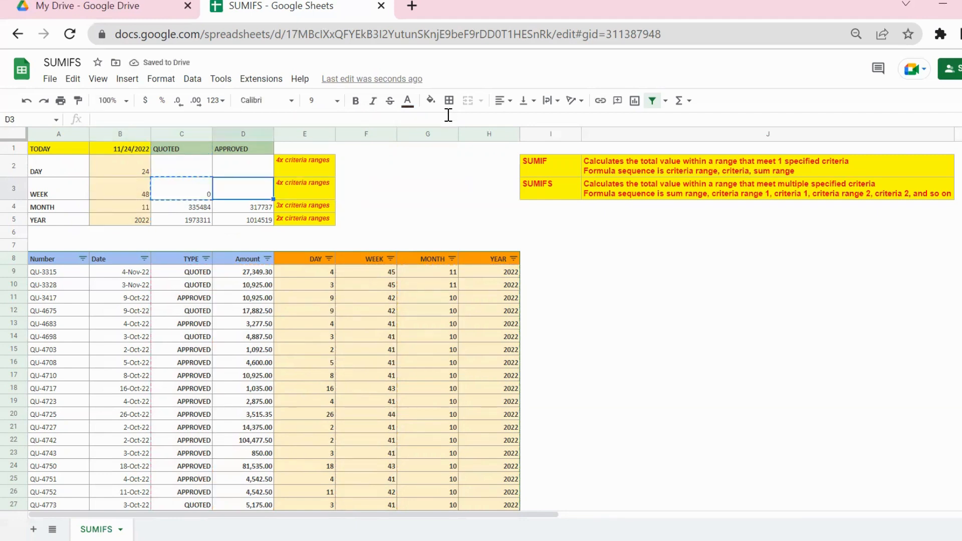
{"action": "key", "text": "ctrl+v"}
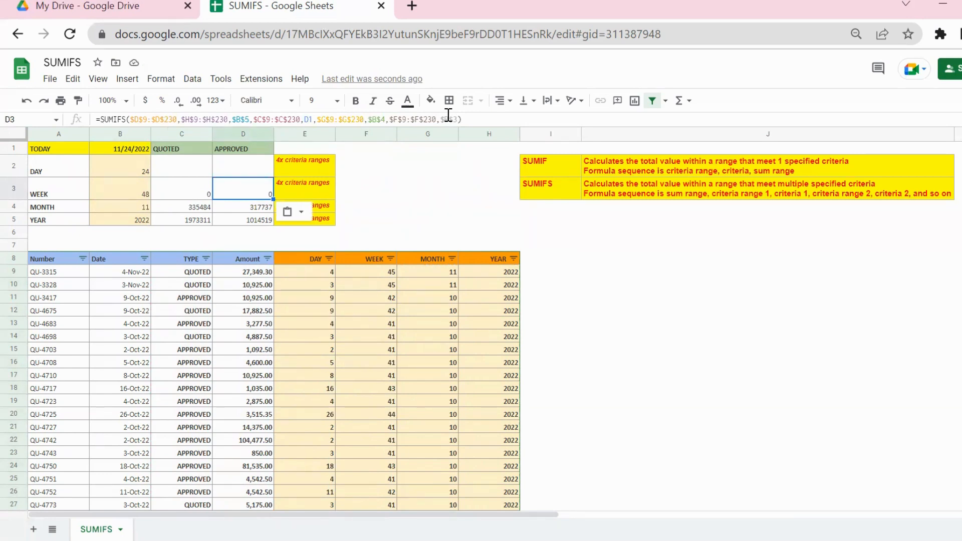
Copy the full text of the C3 formula into C2 unchanged, as the base for the daily quoted total.
{"action": "key", "text": "Up"}
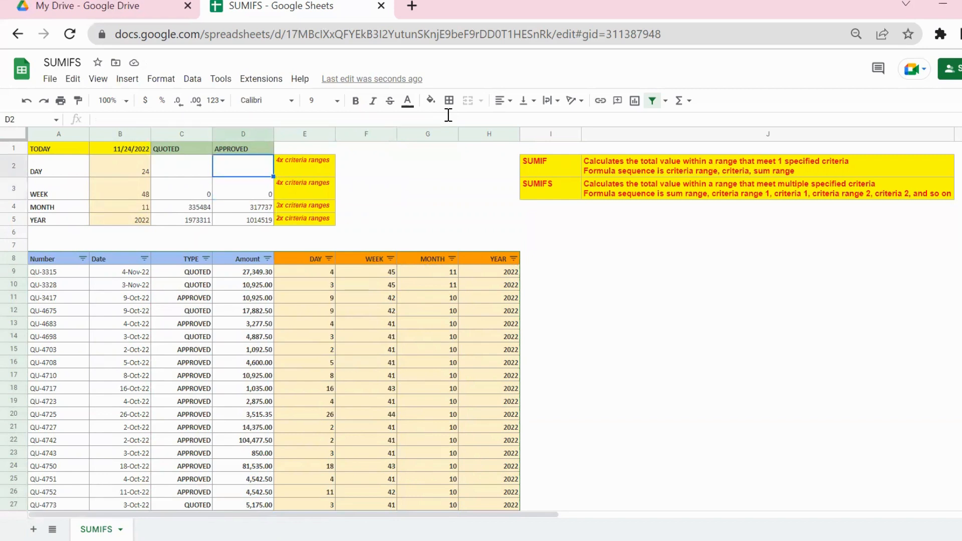
{"action": "key", "text": "Left"}
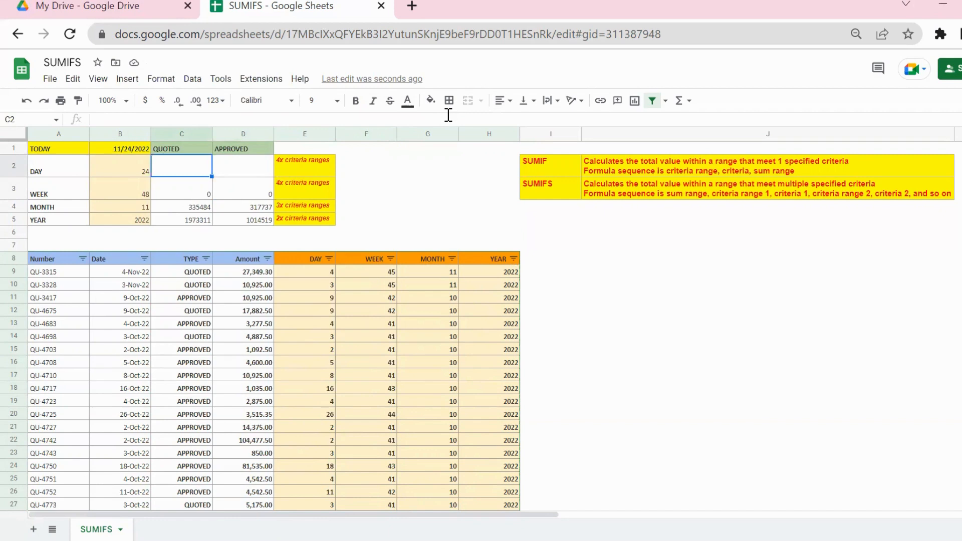
{"action": "key", "text": "Down"}
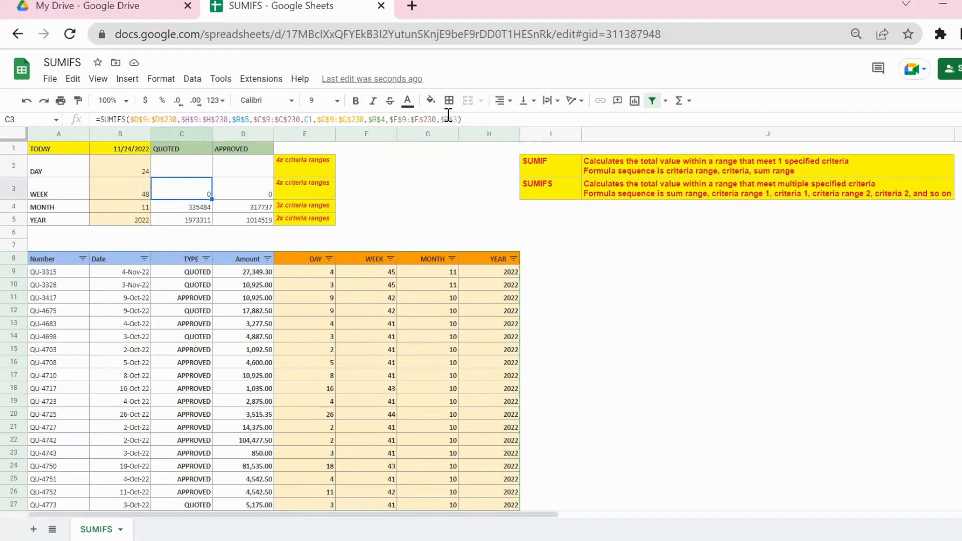
{"action": "key", "text": "F2"}
{"action": "key", "text": "ctrl+a"}
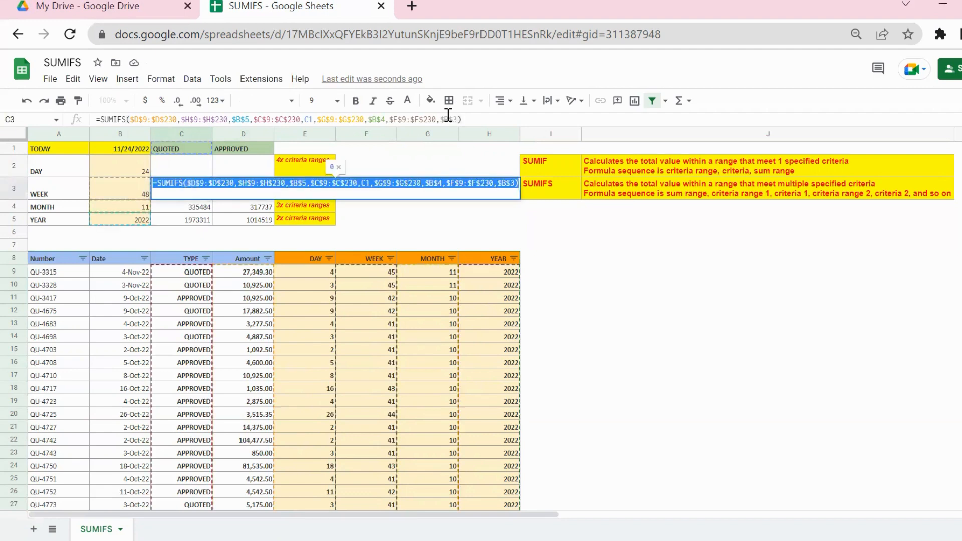
{"action": "key", "text": "Return"}
{"action": "key", "text": "Up"}
{"action": "key", "text": "Up"}
{"action": "key", "text": "F2"}
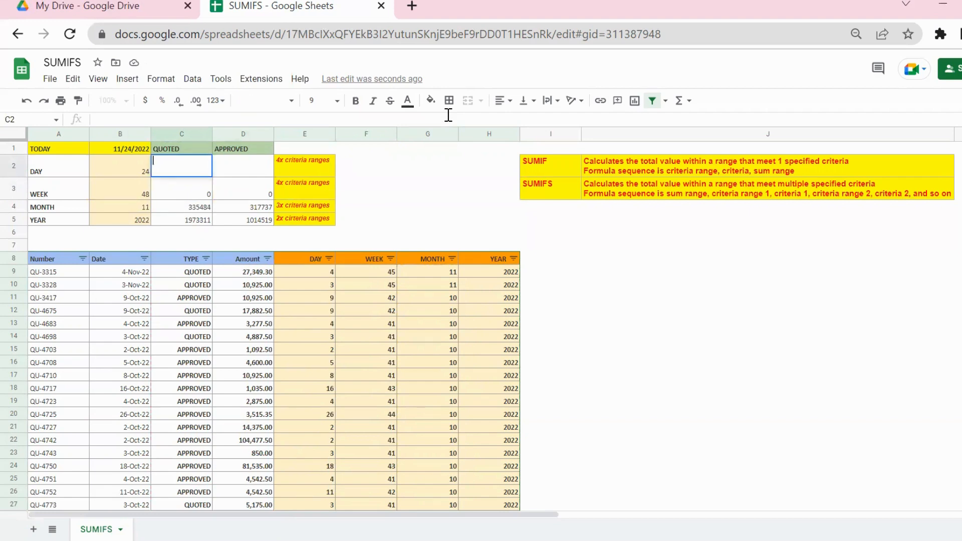
{"action": "key", "text": "ctrl+v"}
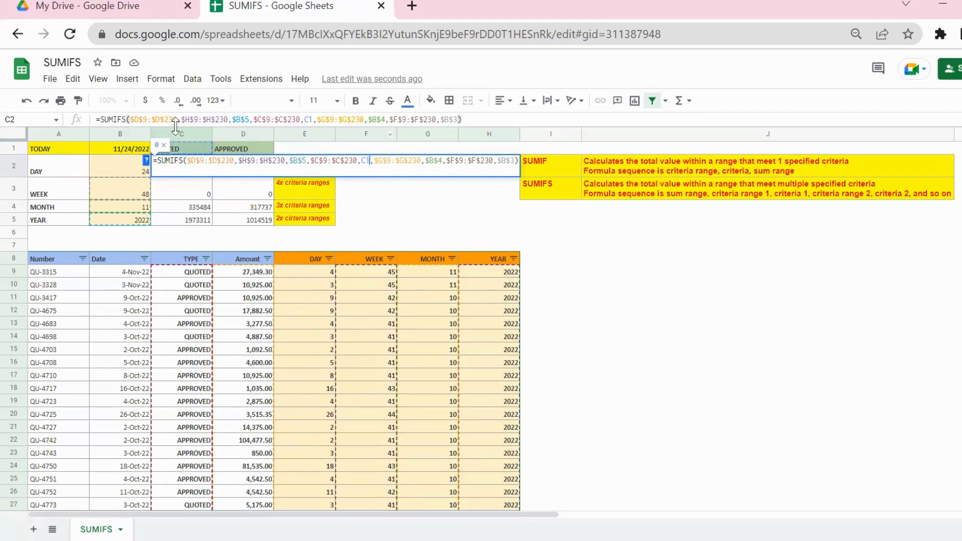
Change the fourth criteria range in the C2 formula to the DAY data, $E$9:$E$230.
{"action": "left_click", "coordinate": [396, 119]}
{"action": "key", "text": "Delete"}
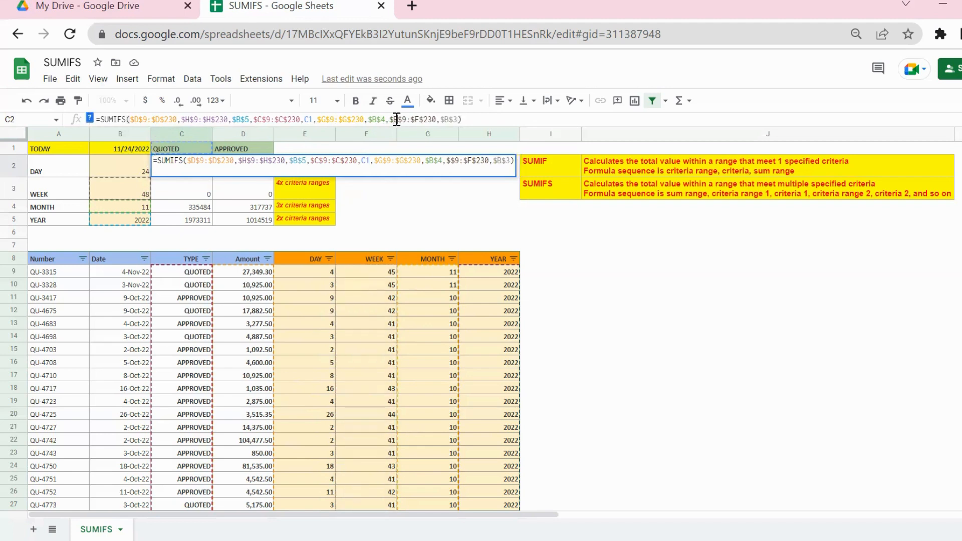
{"action": "type", "text": "E"}
{"action": "key", "text": "Right"}
{"action": "key", "text": "Right"}
{"action": "key", "text": "Right"}
{"action": "key", "text": "Right"}
{"action": "key", "text": "Delete"}
{"action": "type", "text": "E"}
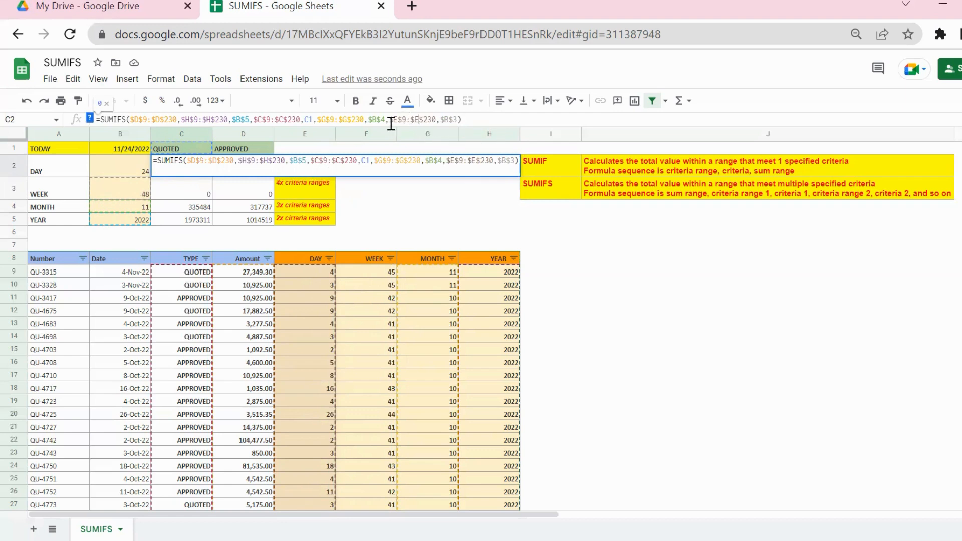
Change the last criterion in the C2 formula to the DAY value $B$2 and commit the formula.
{"action": "left_click", "coordinate": [457, 119]}
{"action": "key", "text": "BackSpace"}
{"action": "type", "text": "2"}
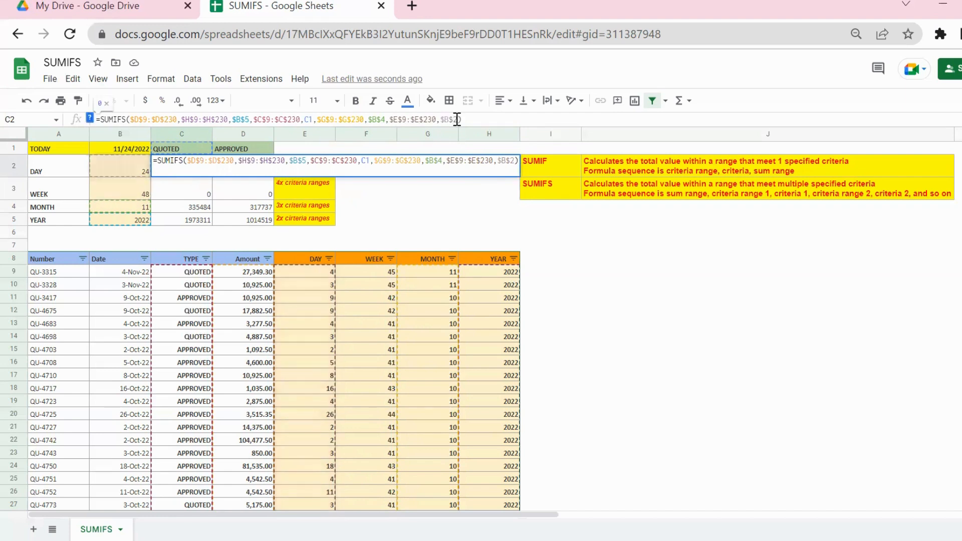
{"action": "key", "text": "Return"}
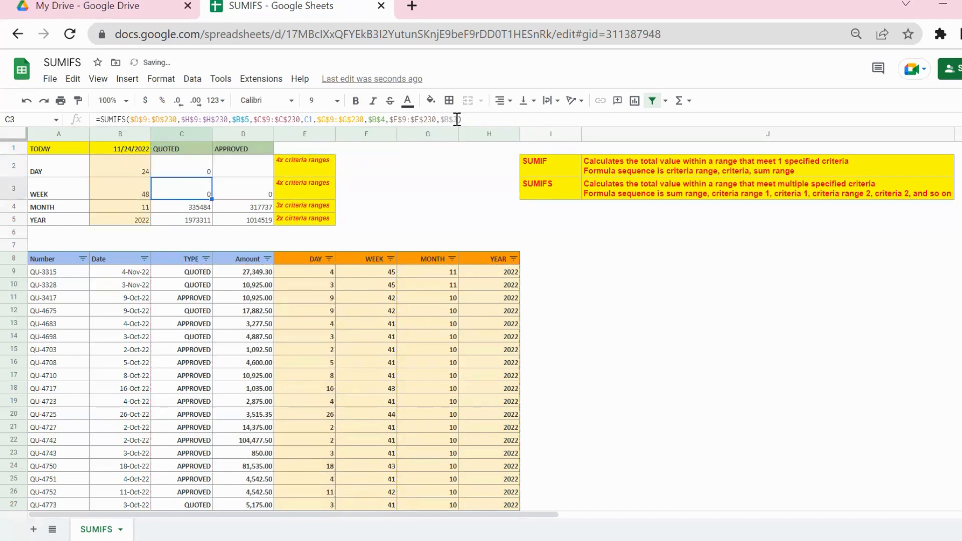
Copy the daily quoted SUMIFS formula from C2 into D2 for the approved total.
{"action": "key", "text": "Up"}
{"action": "key", "text": "ctrl+c"}
{"action": "key", "text": "Right"}
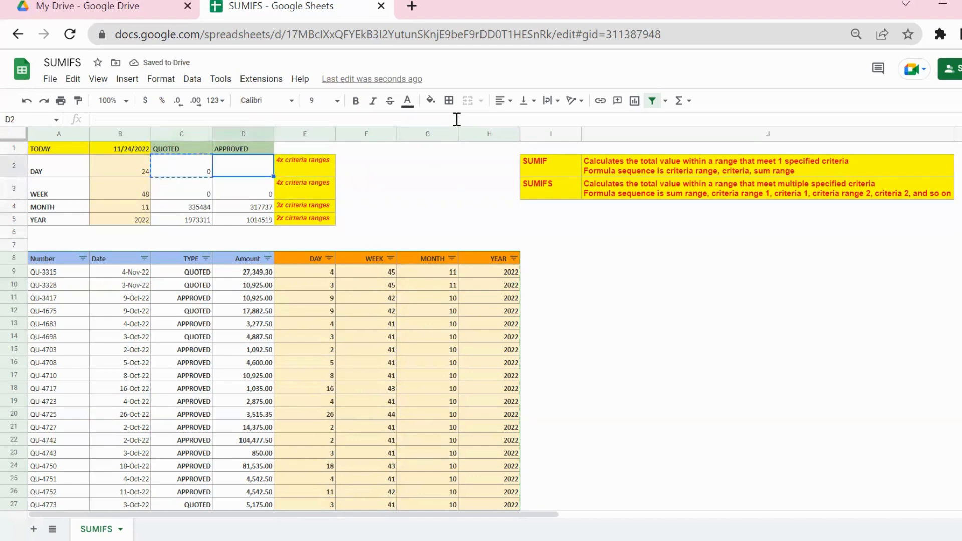
{"action": "key", "text": "ctrl+v"}
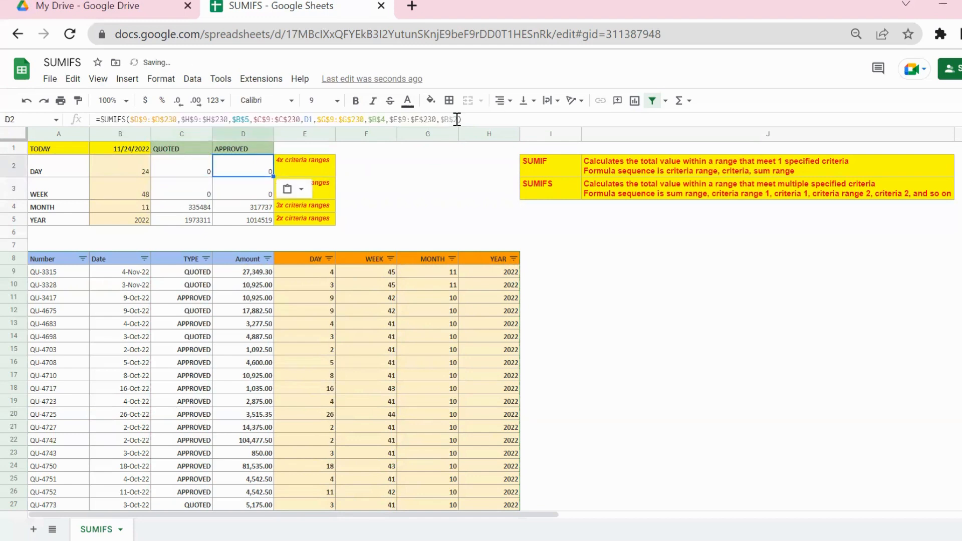